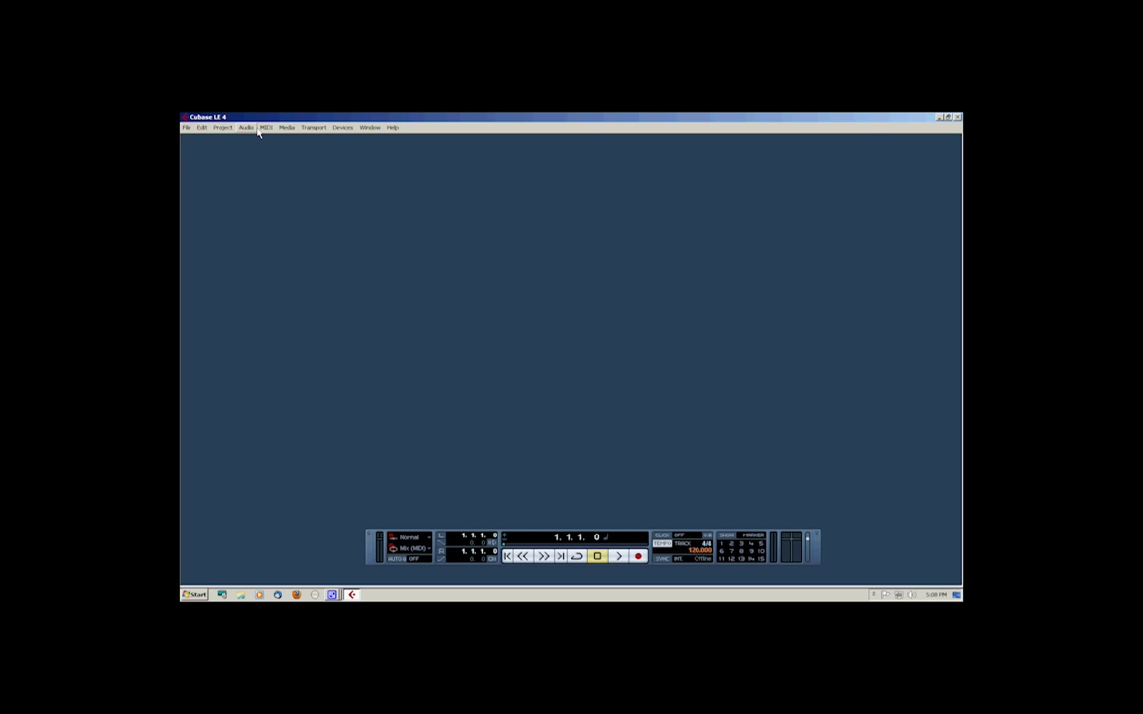
- Create a new project from the Empty template in the musicStudio folder and maximize its project window
left_click(185, 127)
left_click(204, 138)
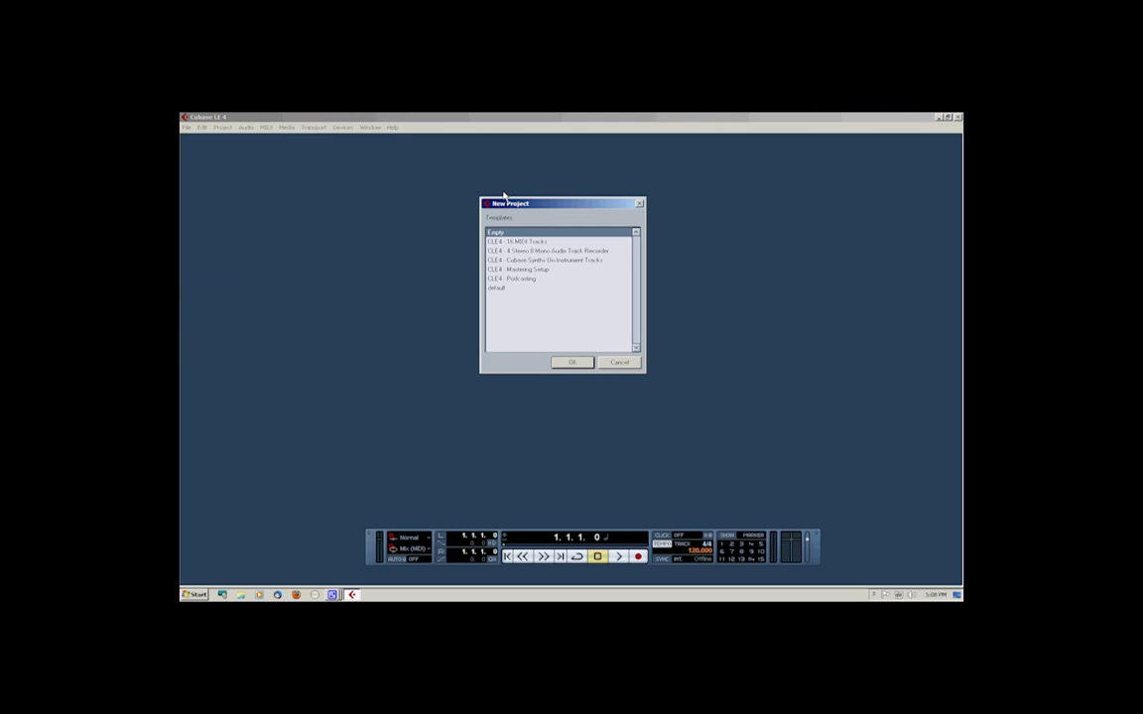
left_click(573, 363)
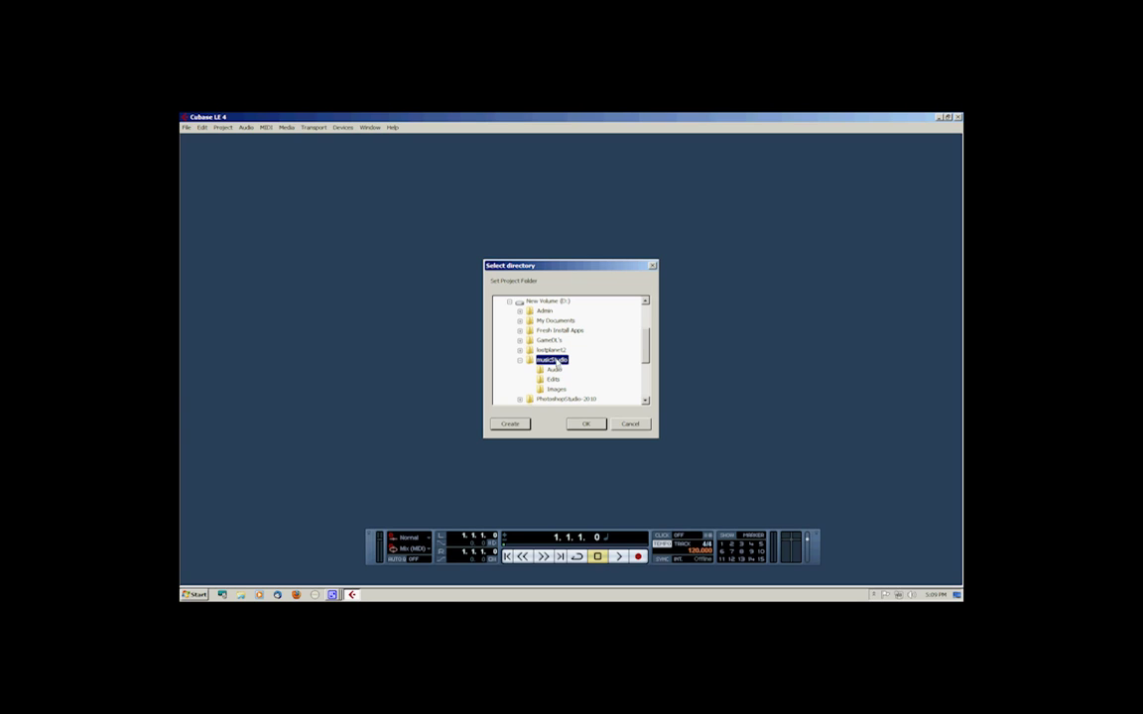
left_click(587, 424)
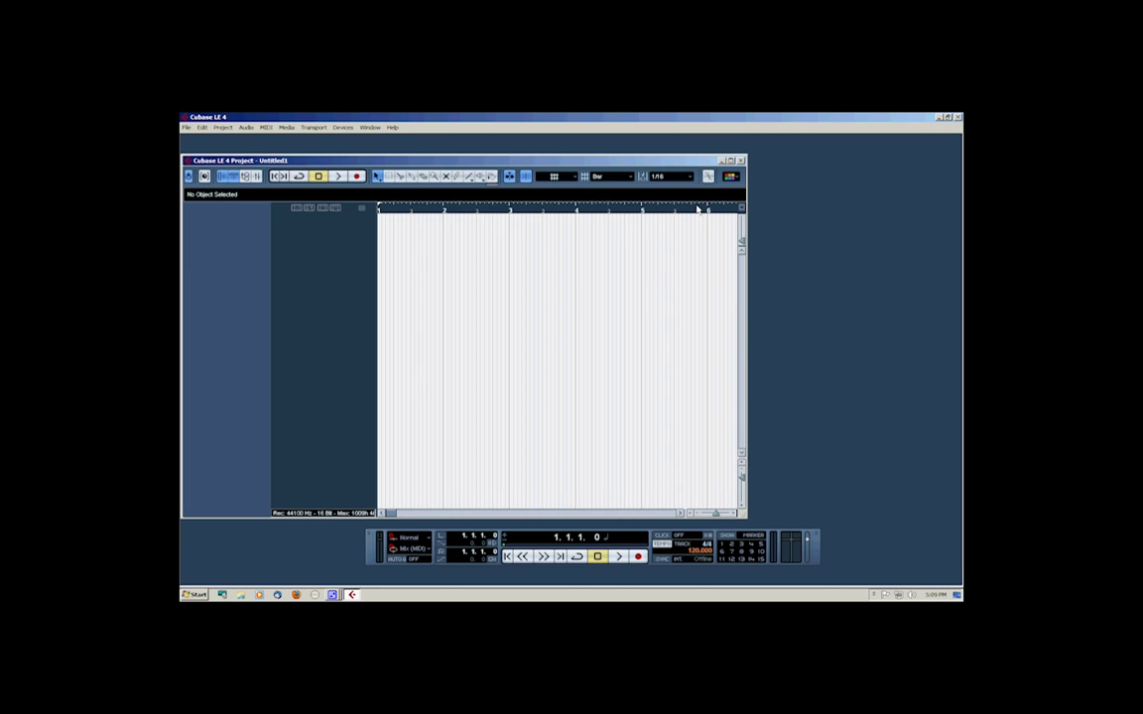
left_click(731, 161)
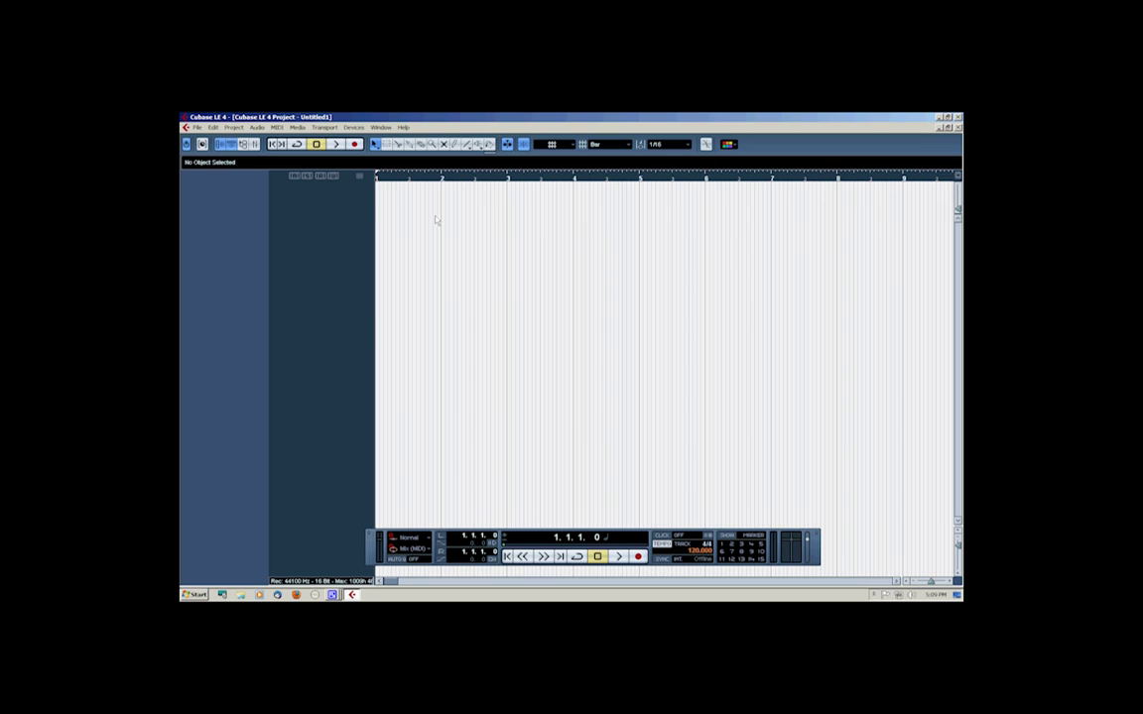
right_click(364, 202)
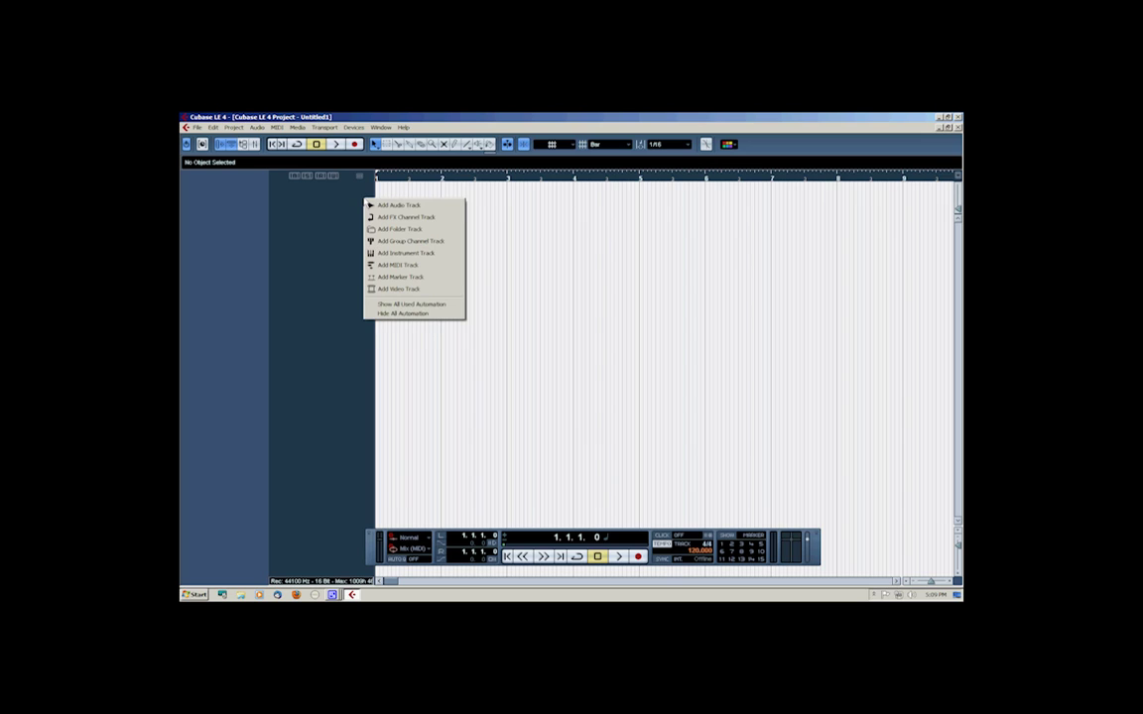
right_click(357, 197)
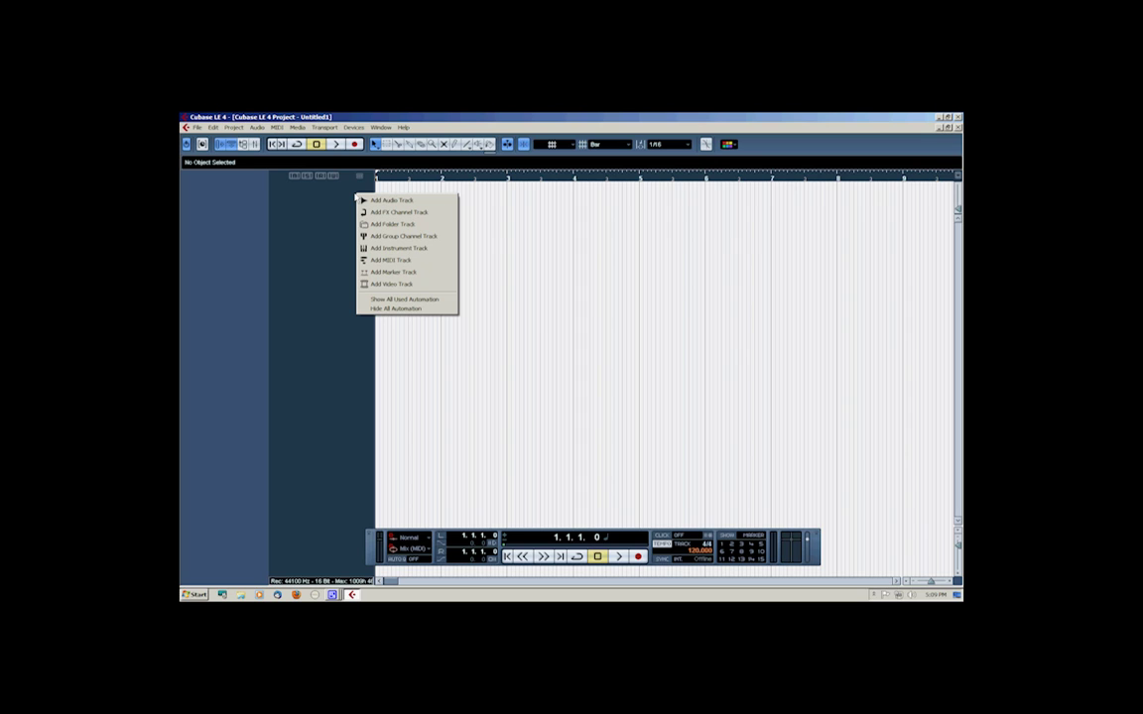
left_click(392, 260)
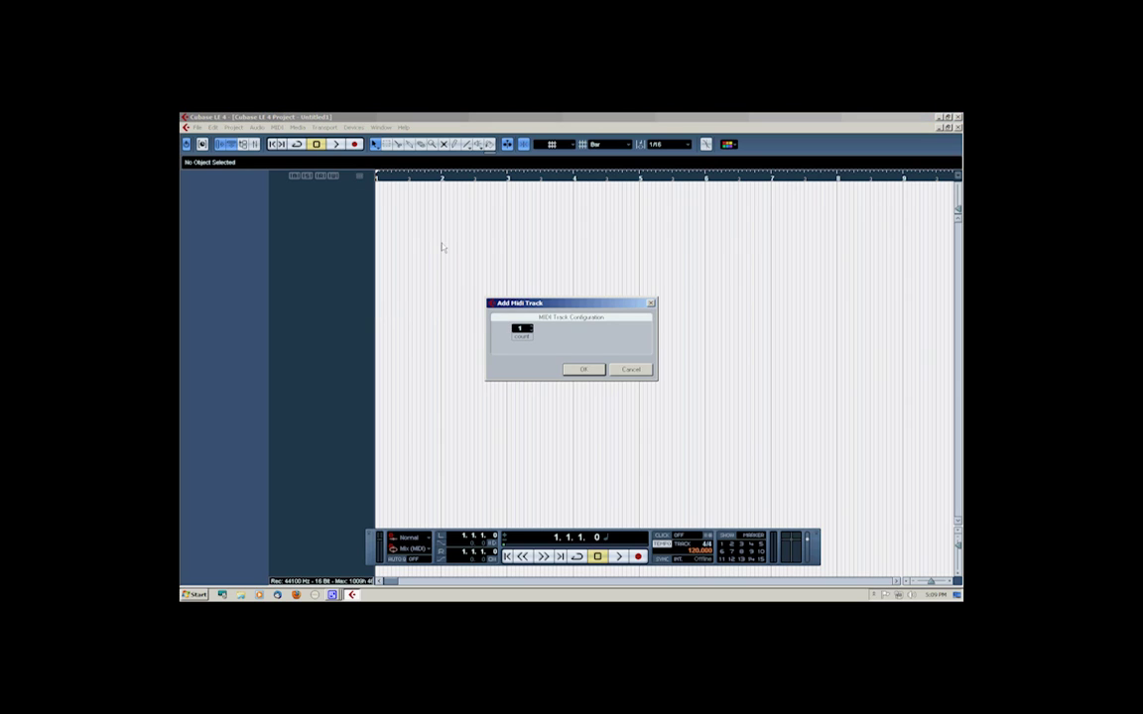
left_click(629, 369)
- Add one instrument track that uses the HALionOne VST instrument
right_click(339, 200)
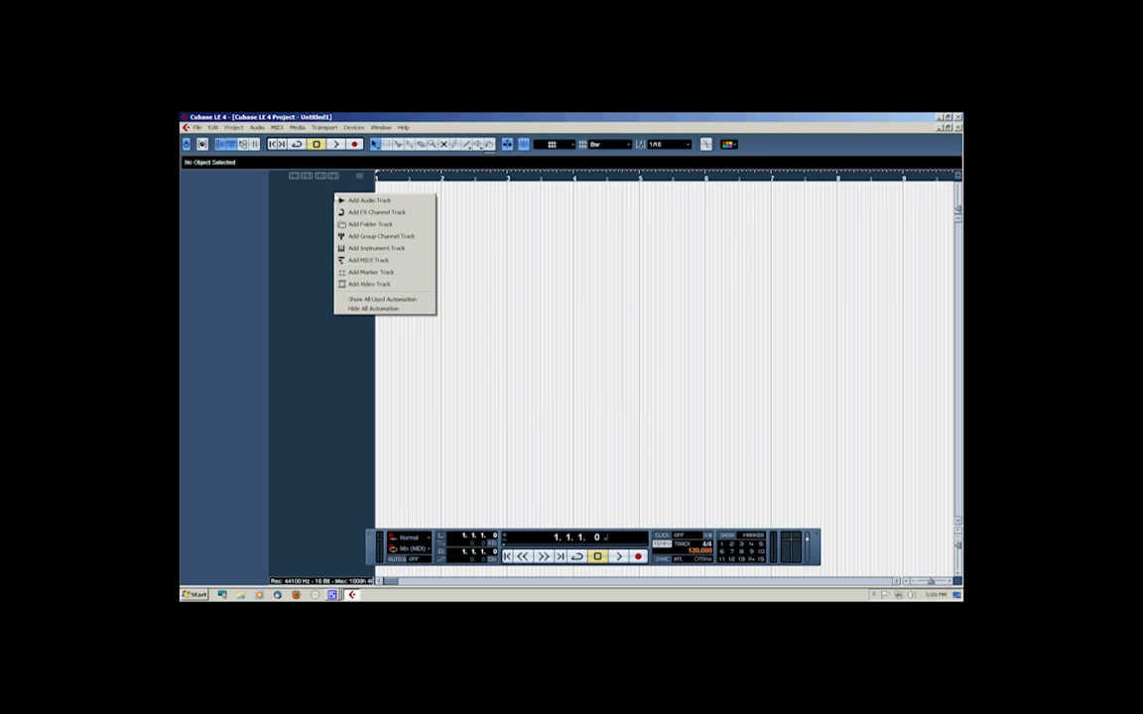
left_click(388, 249)
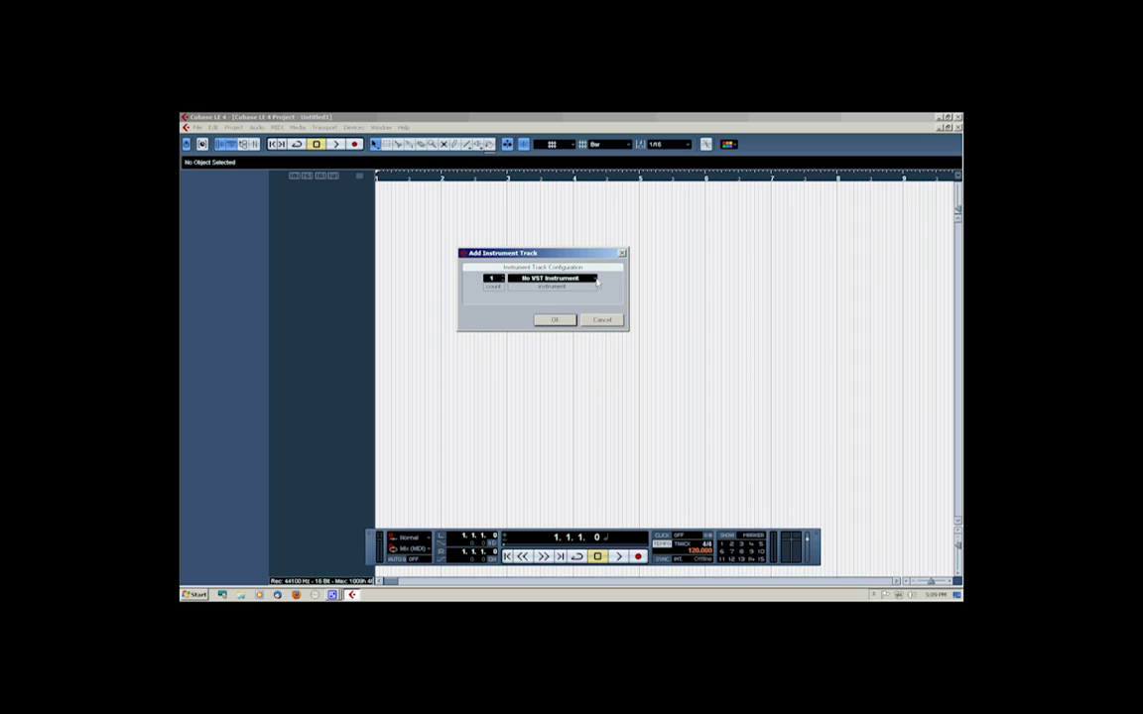
left_click(594, 279)
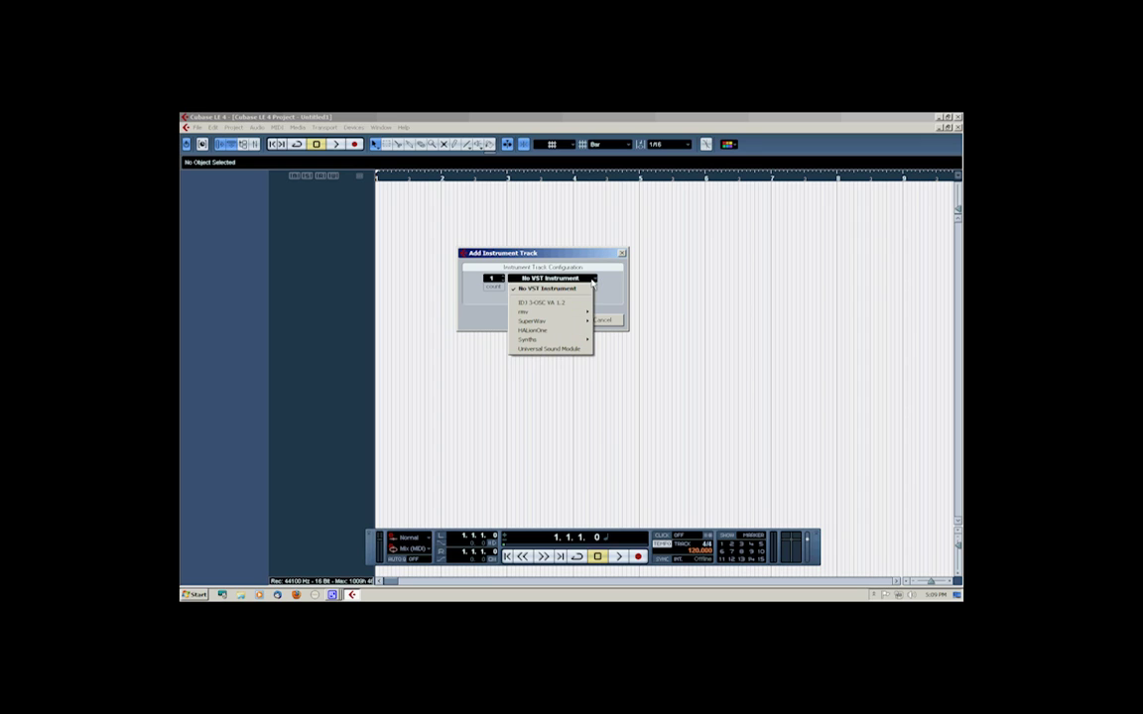
left_click(548, 332)
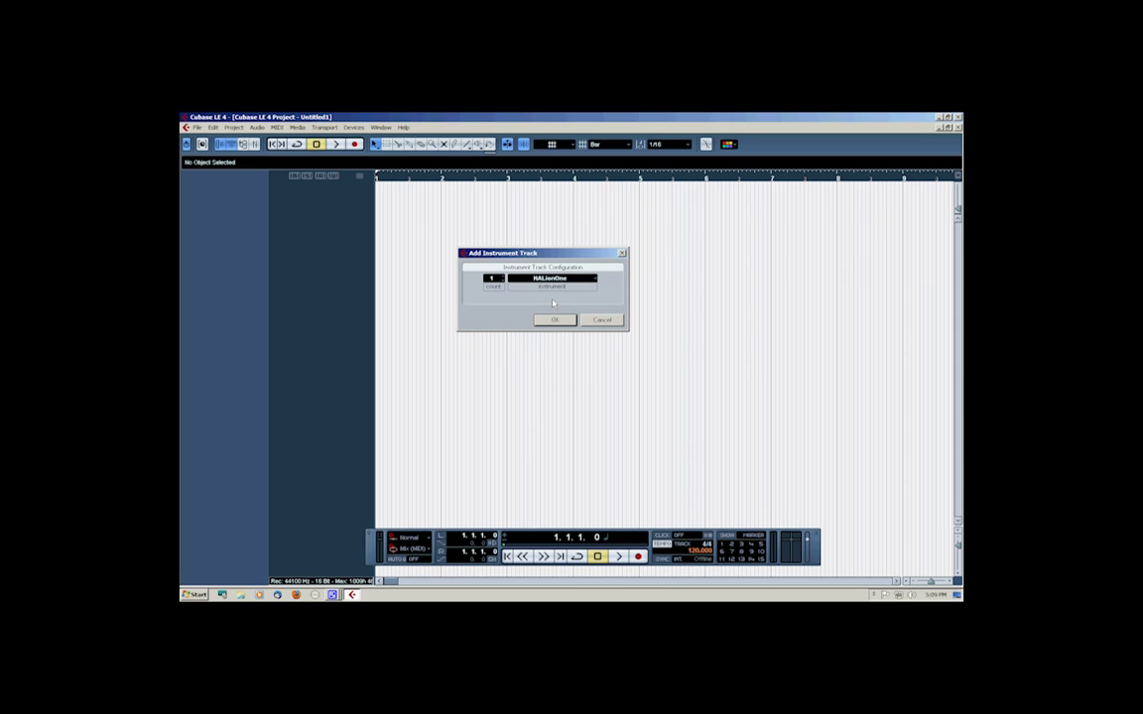
left_click(554, 320)
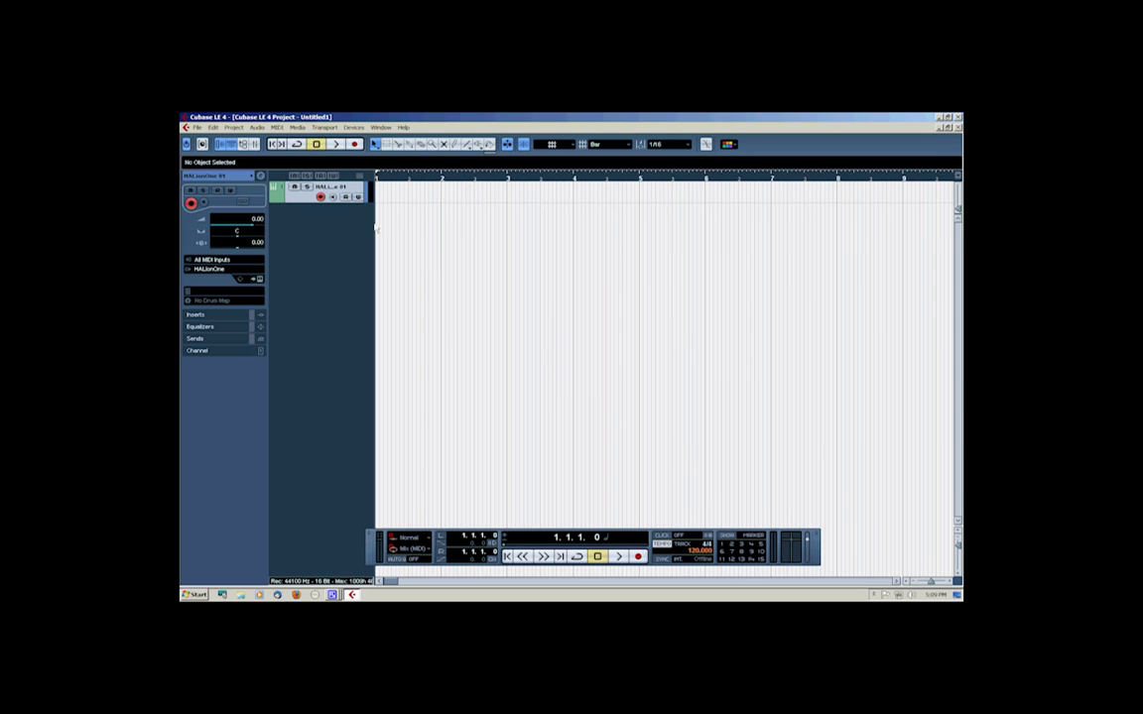
- Enlarge the HALionOne track's header area and load the Atmospheric Pad preset from the Synth Lead category
left_click_drag(375, 228, 450, 238)
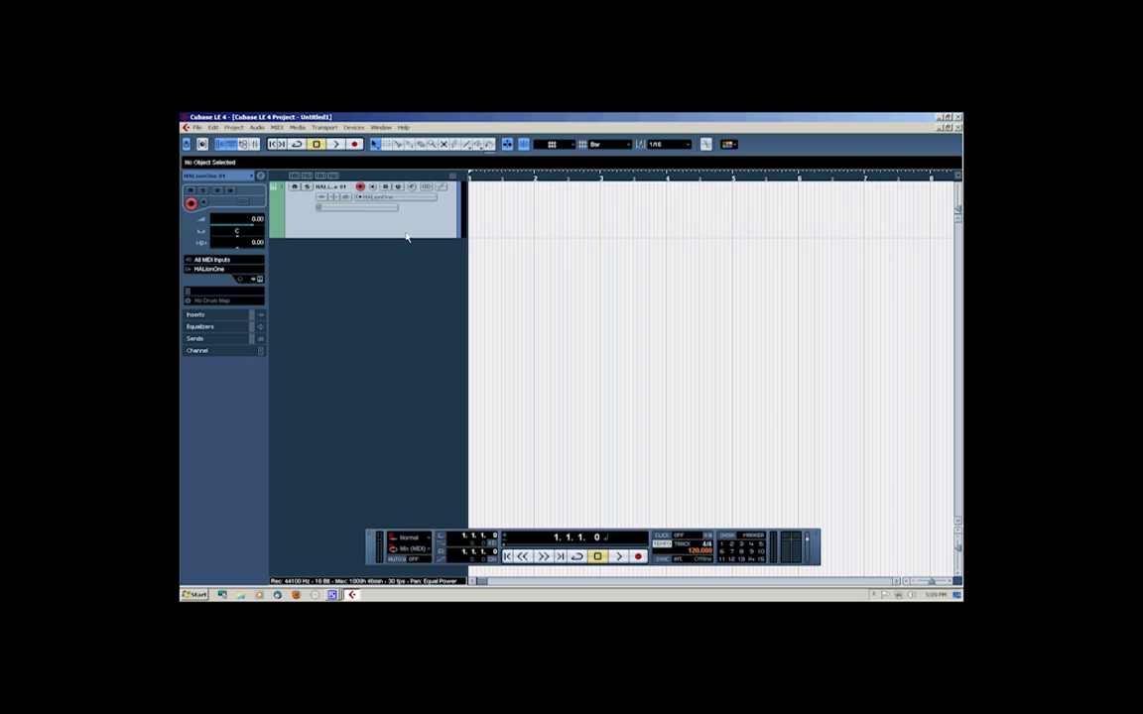
mouse_move(406, 237)
left_mouse_down()
mouse_move(407, 257)
mouse_move(407, 240)
left_mouse_up()
left_click(389, 198)
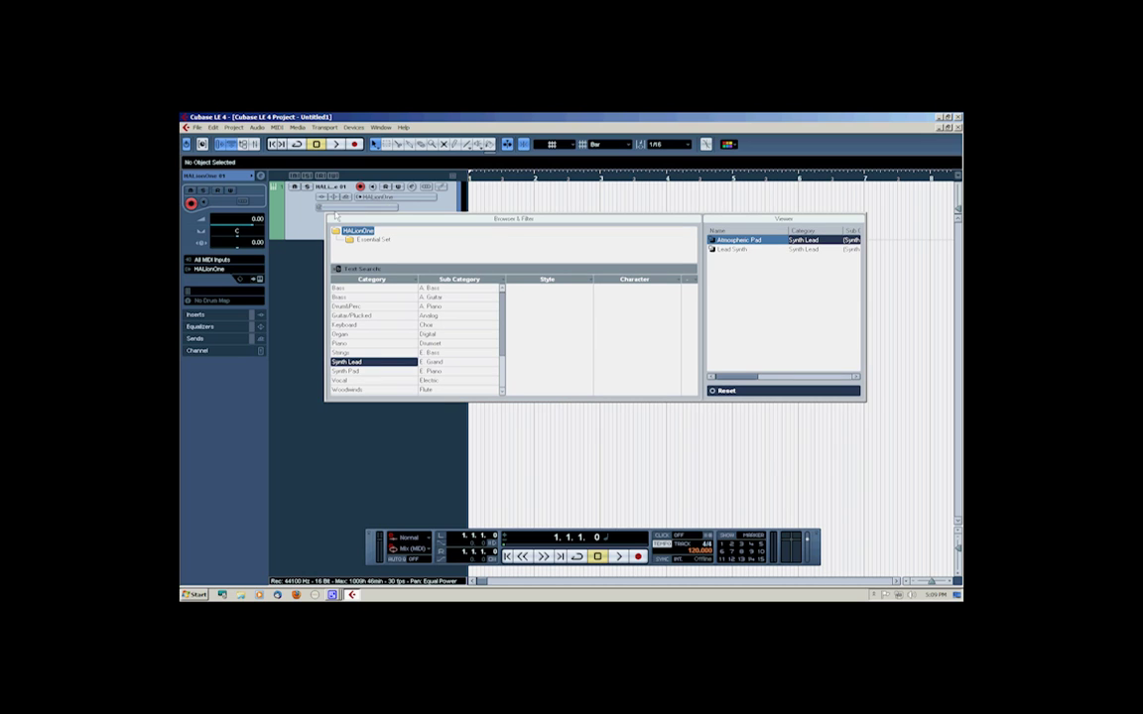
left_click(364, 367)
left_click(364, 364)
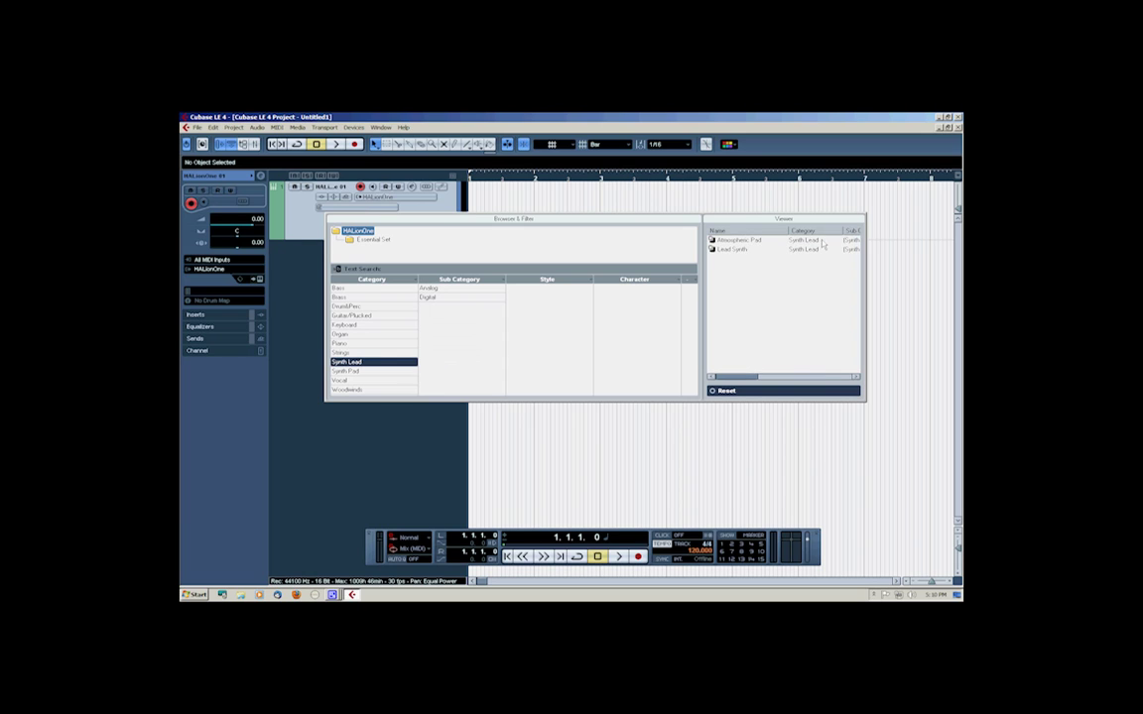
left_click(820, 241)
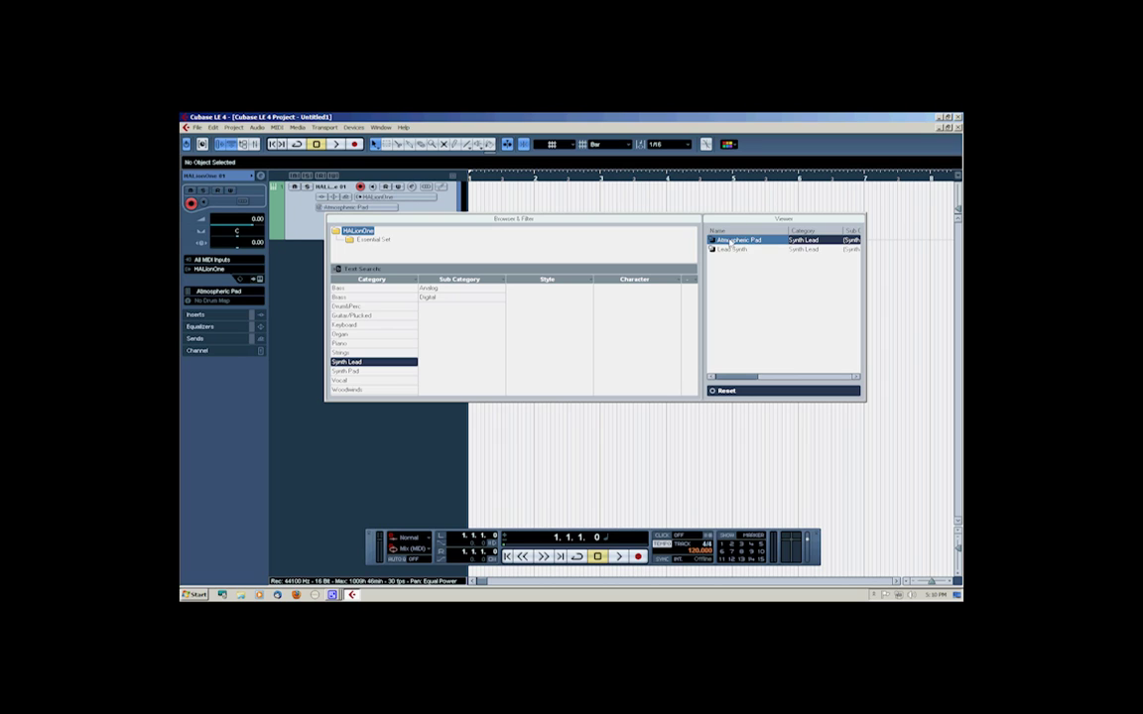
key("Escape")
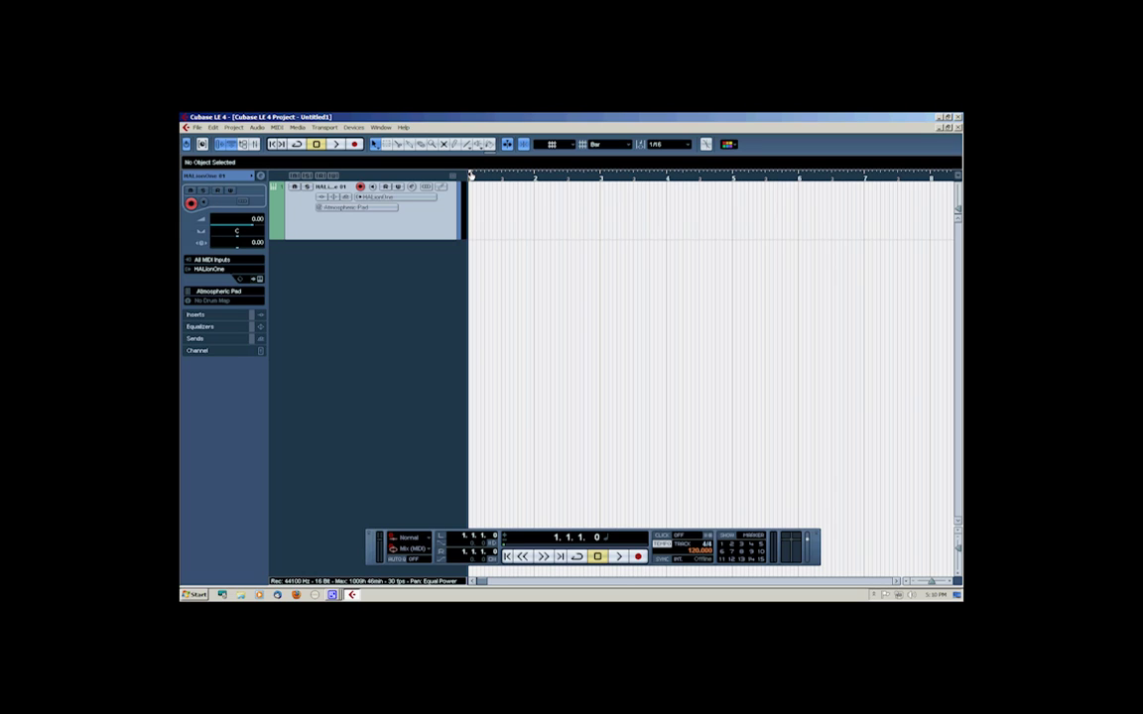
- Set the locator range from bar 1 to bar 5, create a part there on the HALionOne track and open it in the Key Editor
left_click_drag(471, 175, 722, 179)
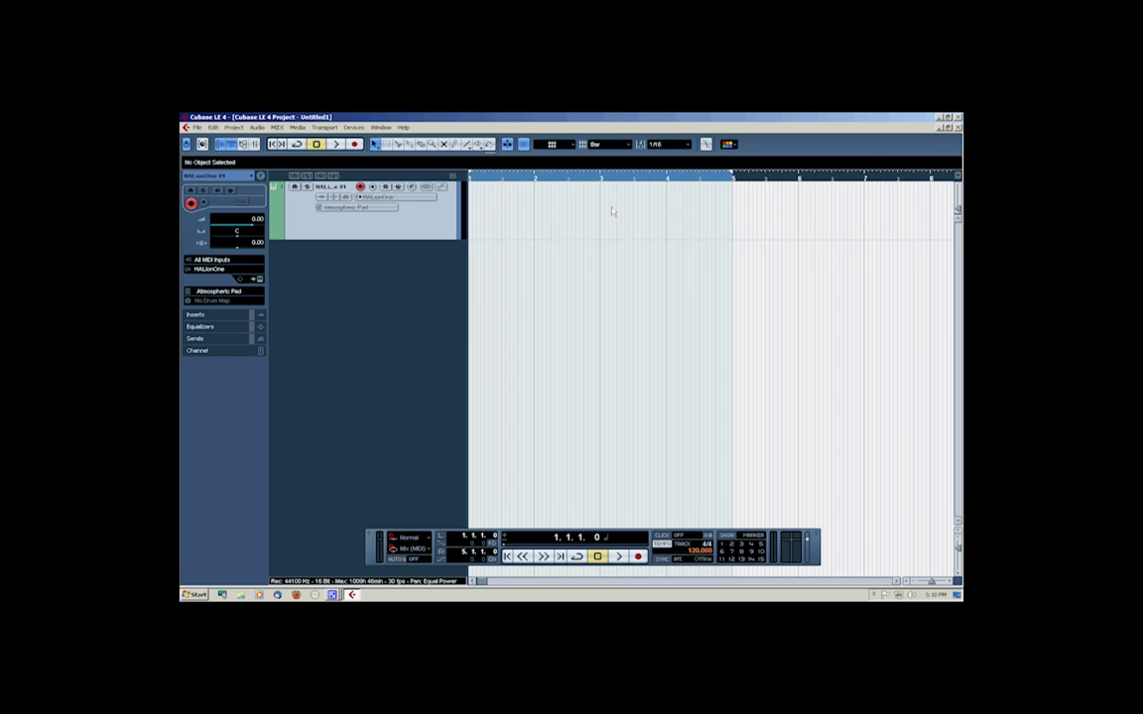
double_click(612, 211)
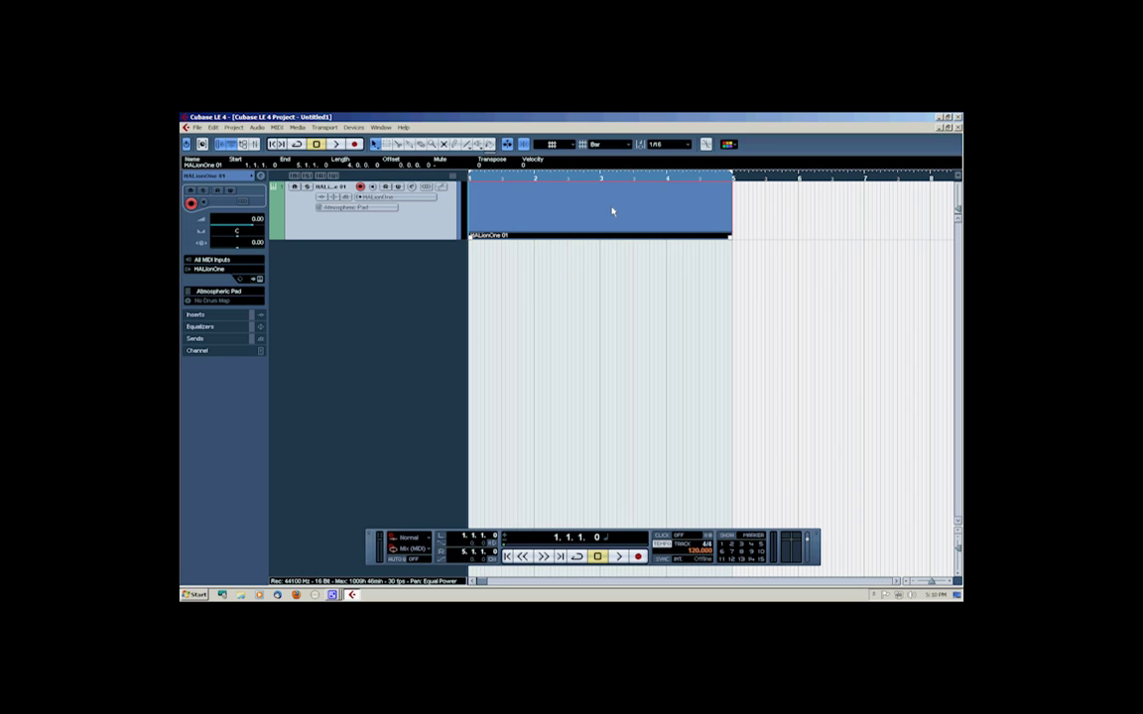
double_click(612, 212)
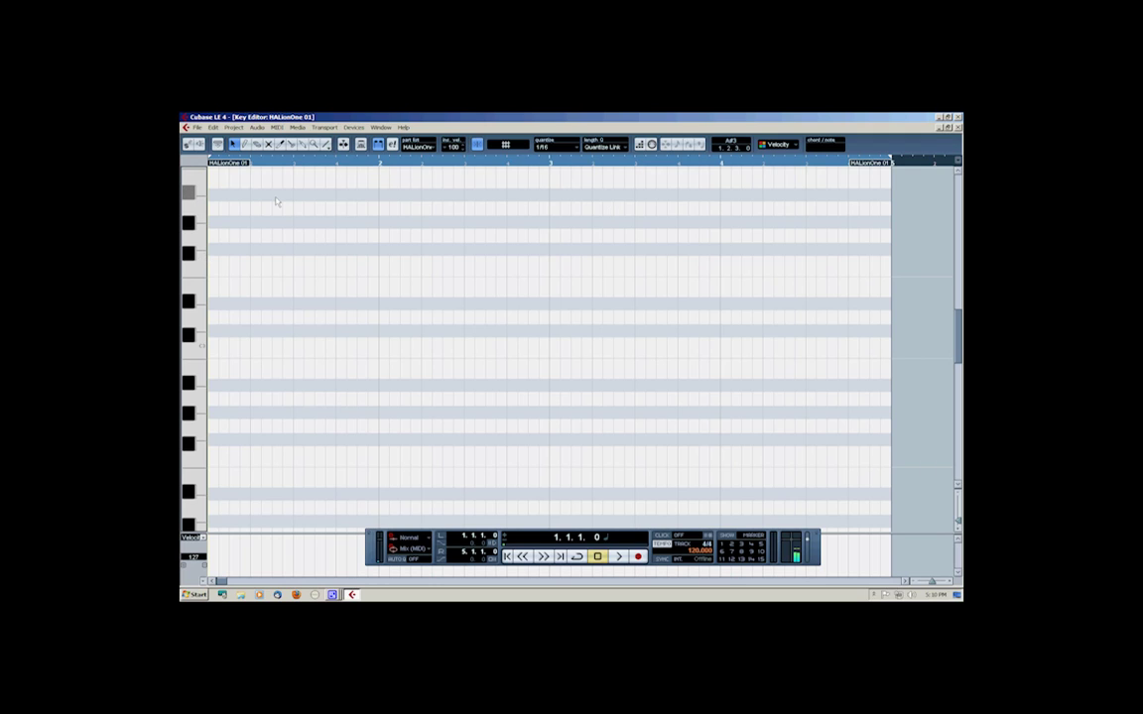
- Draw a chord of C2, E2 and A2 notes, each spanning from bar 1 to bar 3
scroll(307, 266, "down", 1)
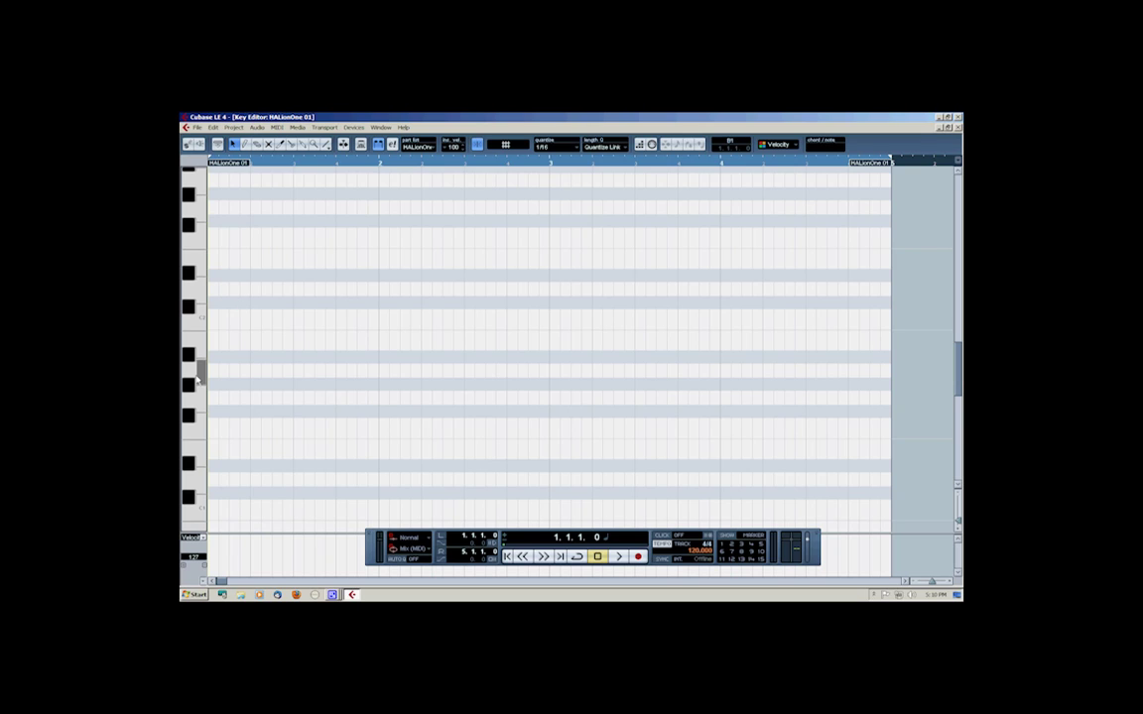
left_click(198, 374)
left_click(245, 144)
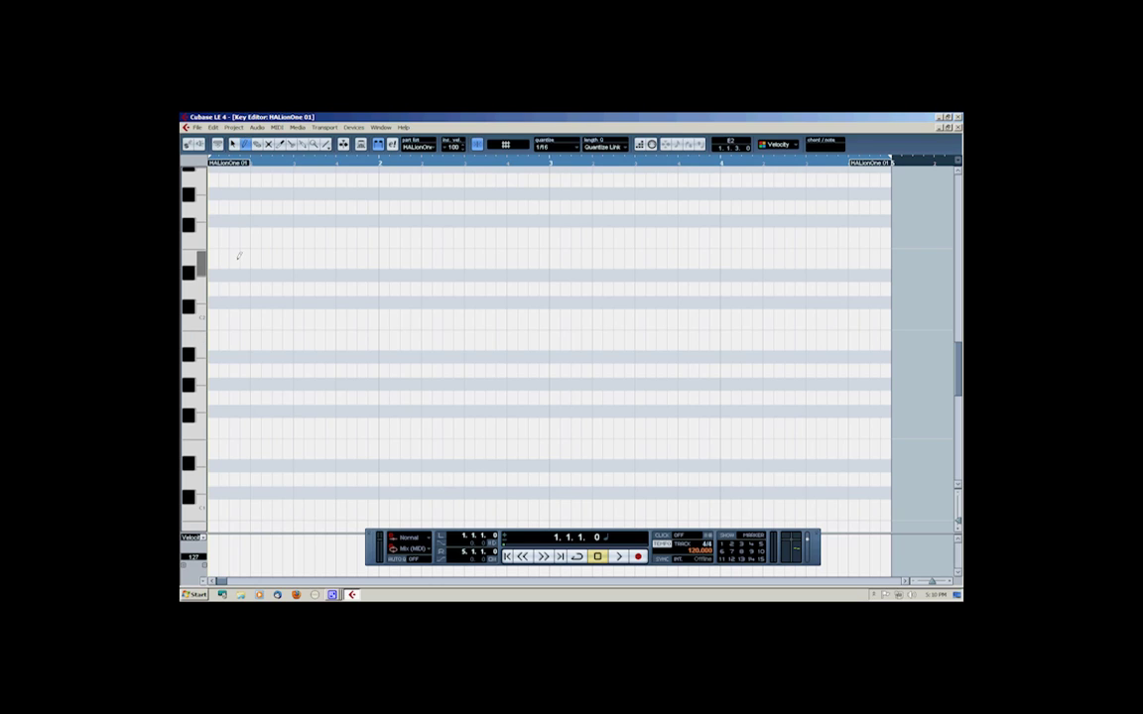
left_click_drag(212, 316, 547, 315)
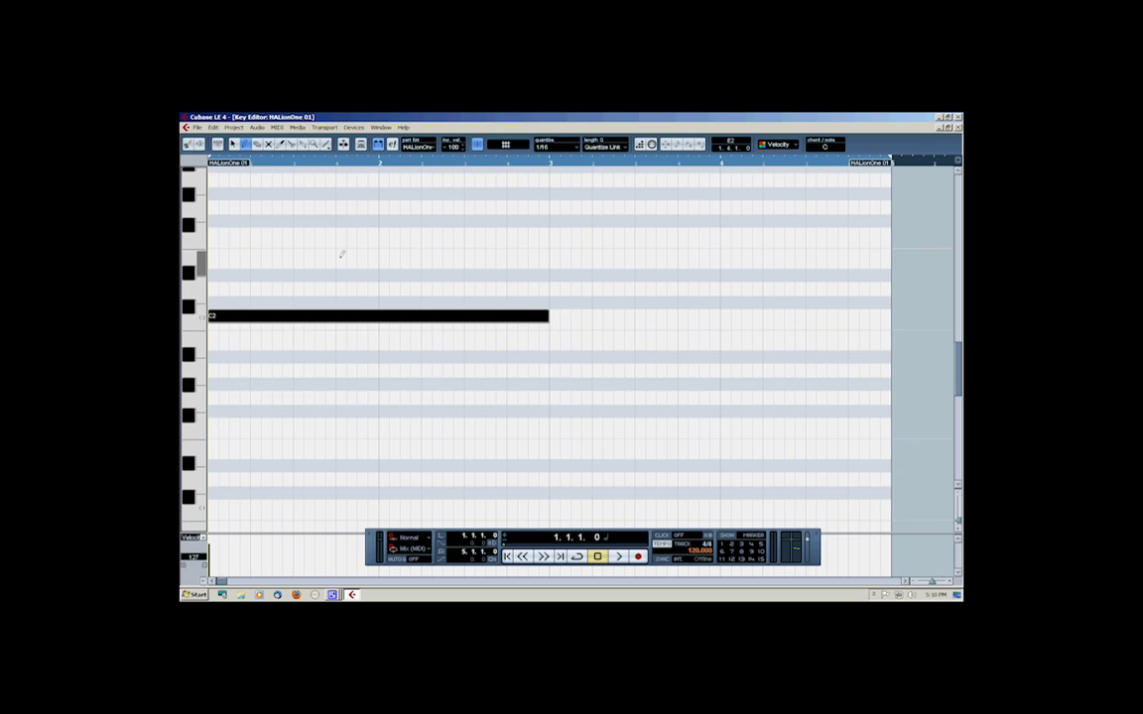
left_click_drag(211, 261, 552, 259)
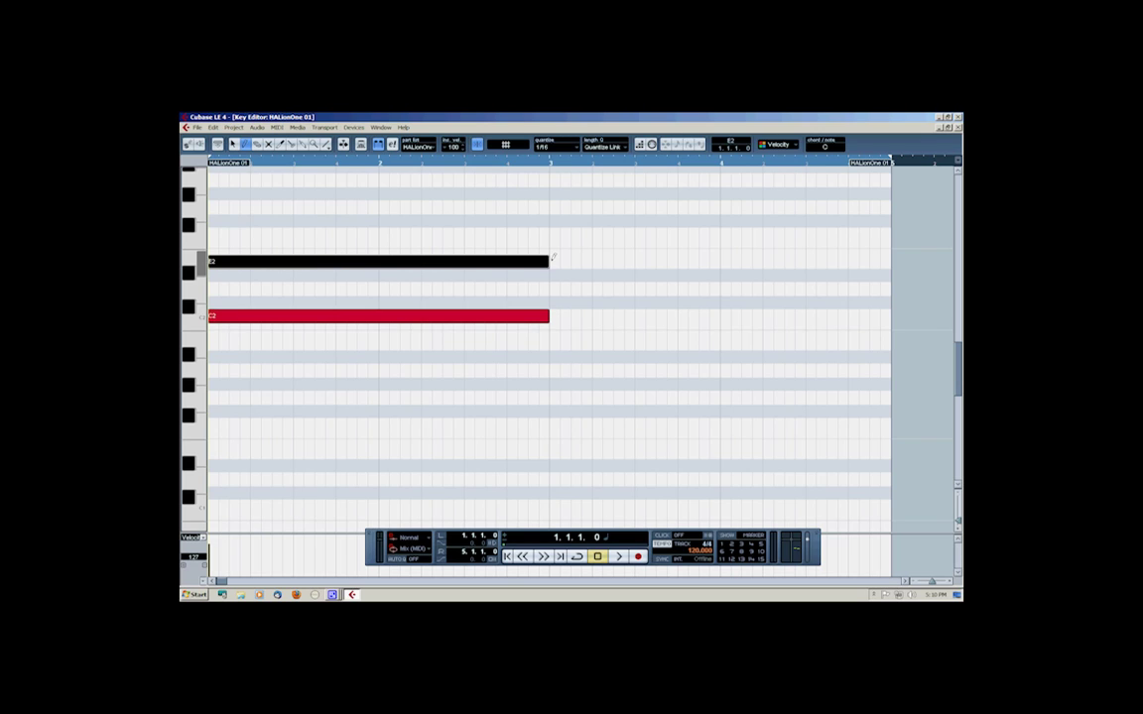
left_click_drag(221, 175, 552, 196)
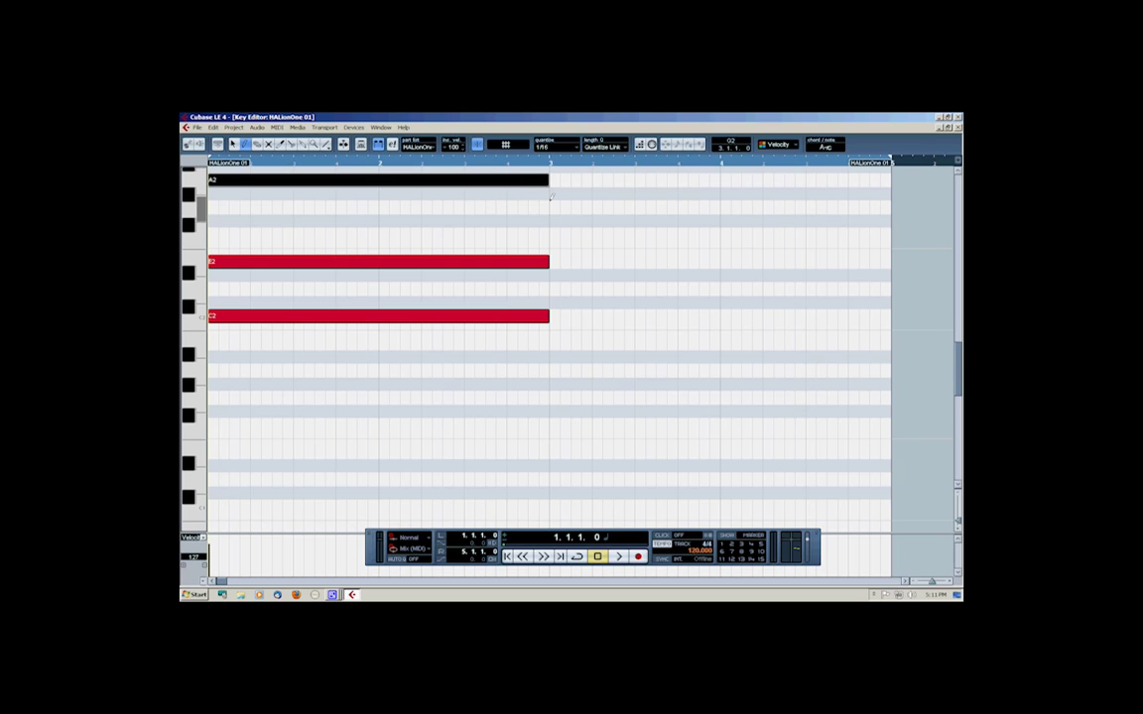
- Copy the three-note chord to bar 3 and move the copy down four semitones to G#1, C2 and F2
scroll(559, 238, "up", 2)
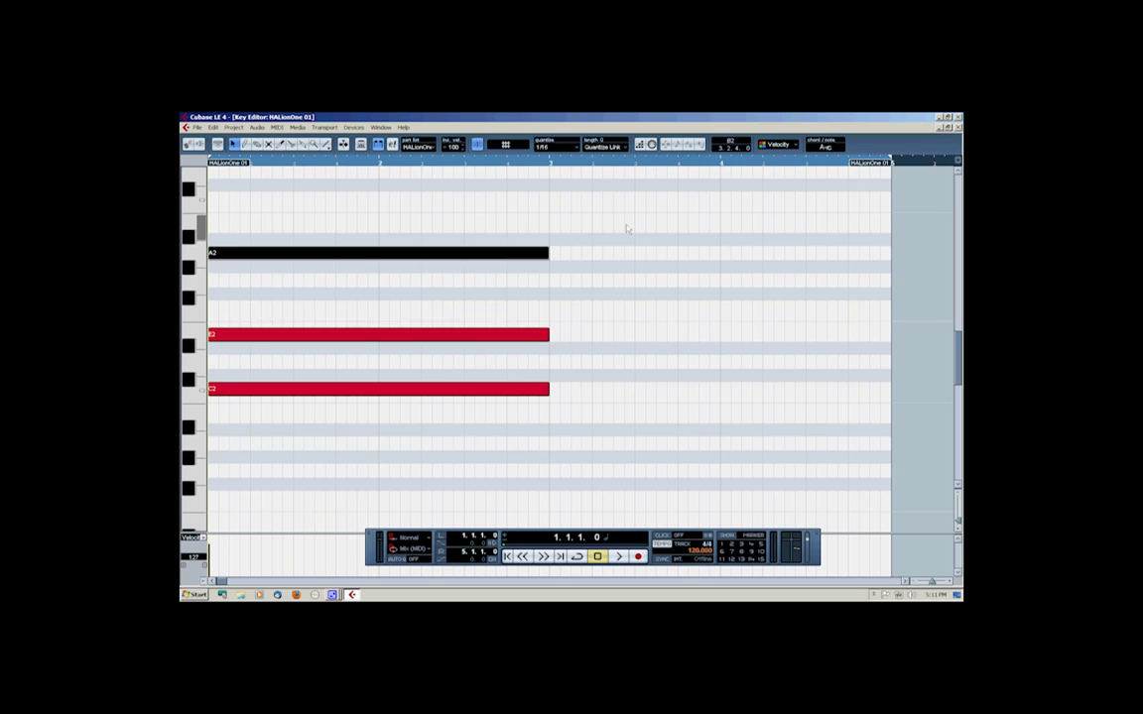
right_click(512, 398)
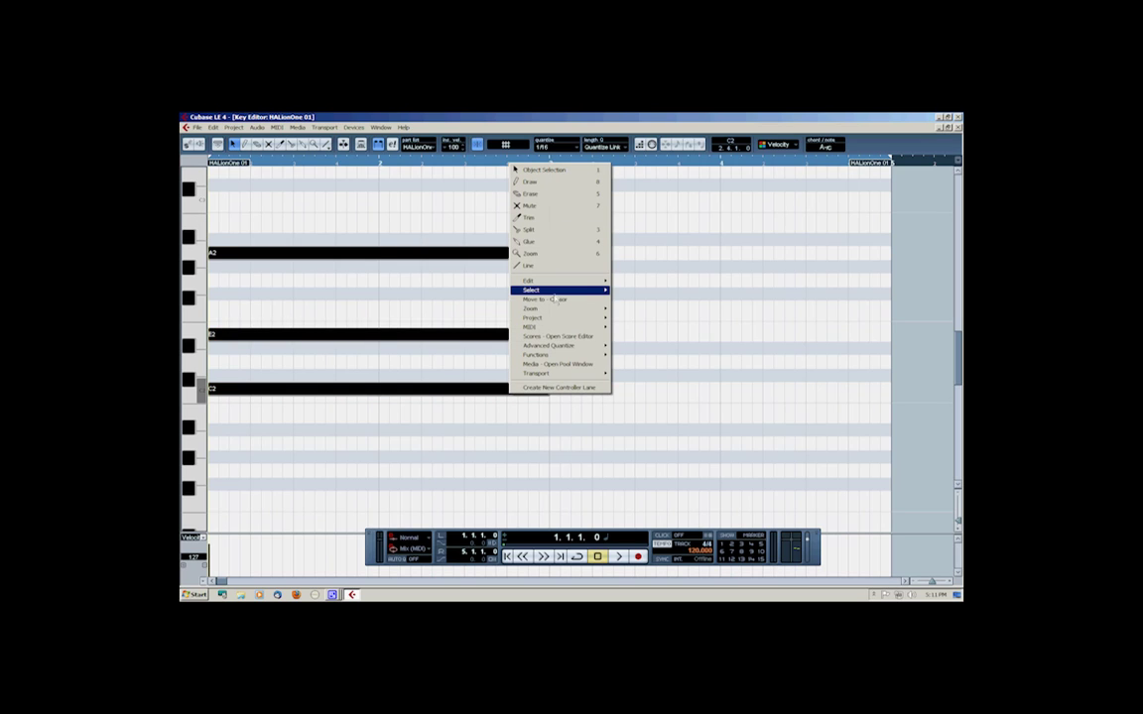
mouse_move(562, 283)
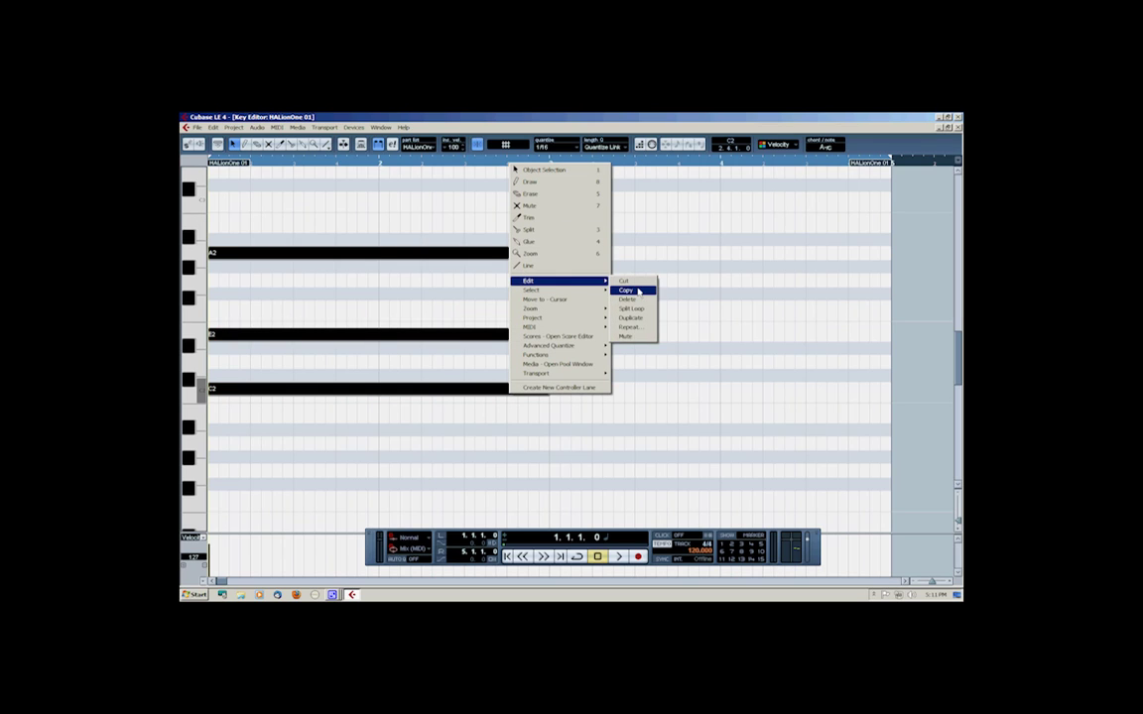
left_click(553, 168)
right_click(597, 305)
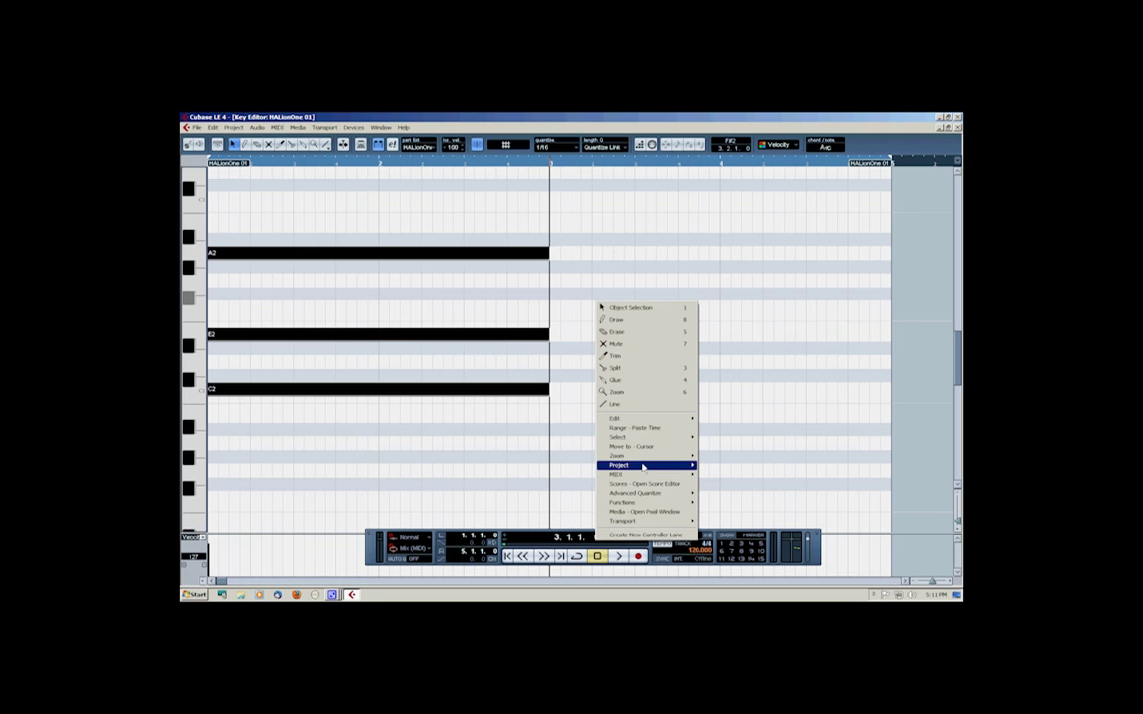
mouse_move(647, 418)
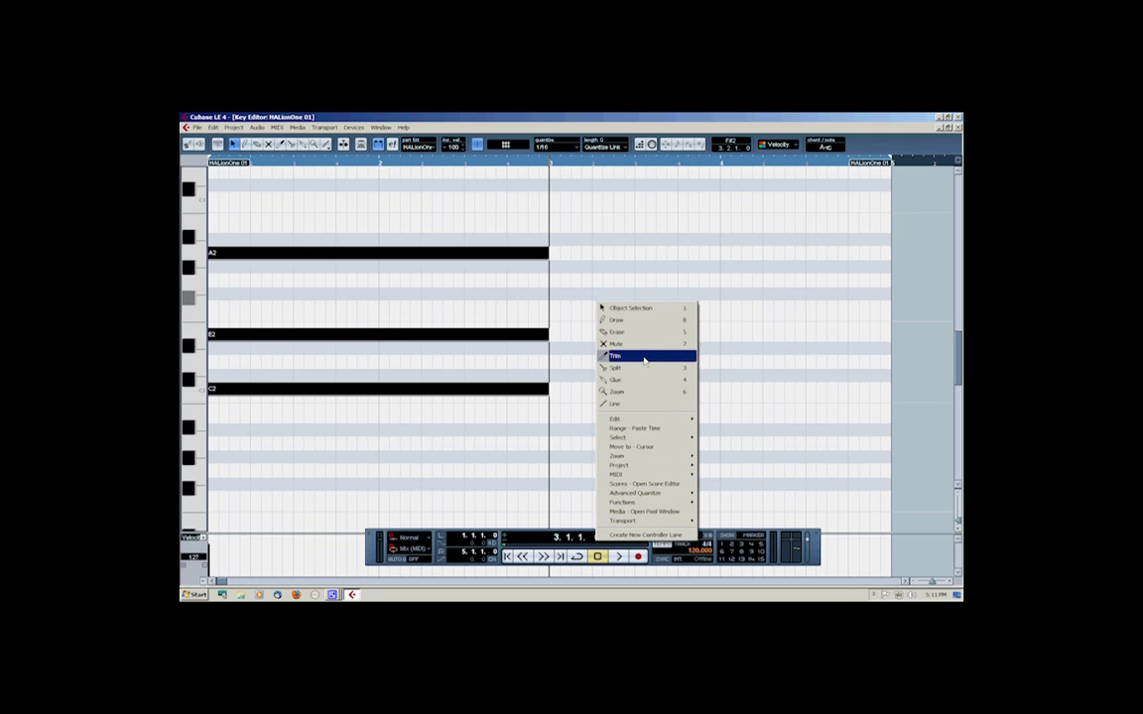
left_click(729, 439)
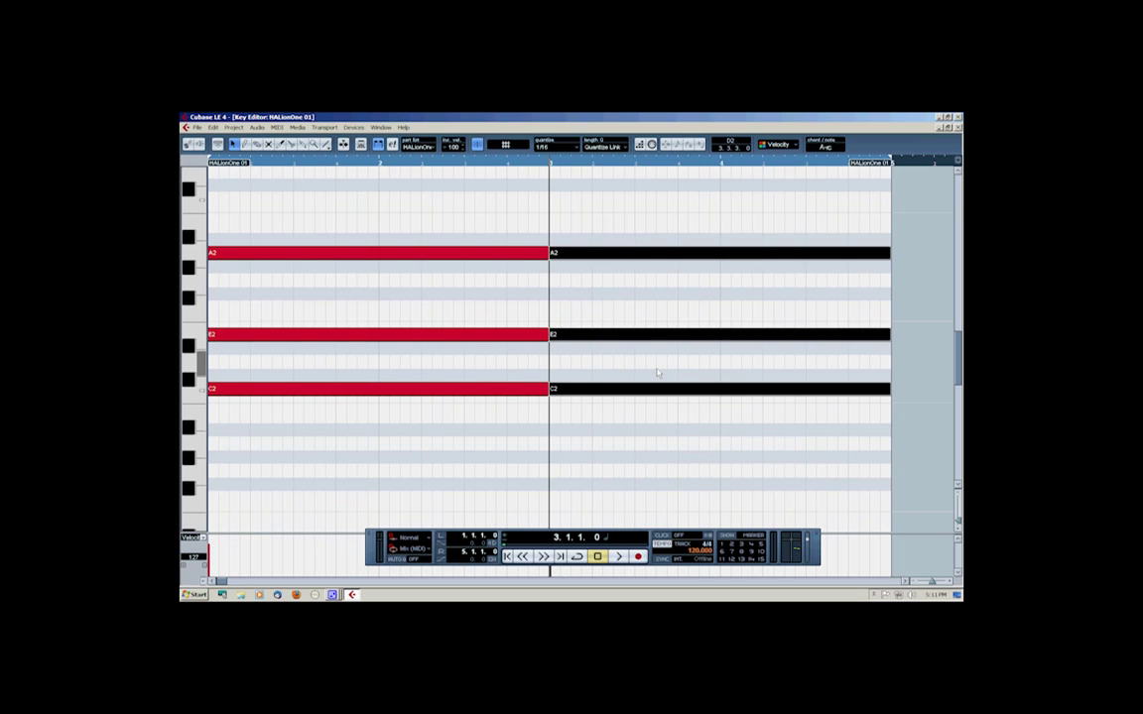
left_click_drag(604, 389, 611, 480)
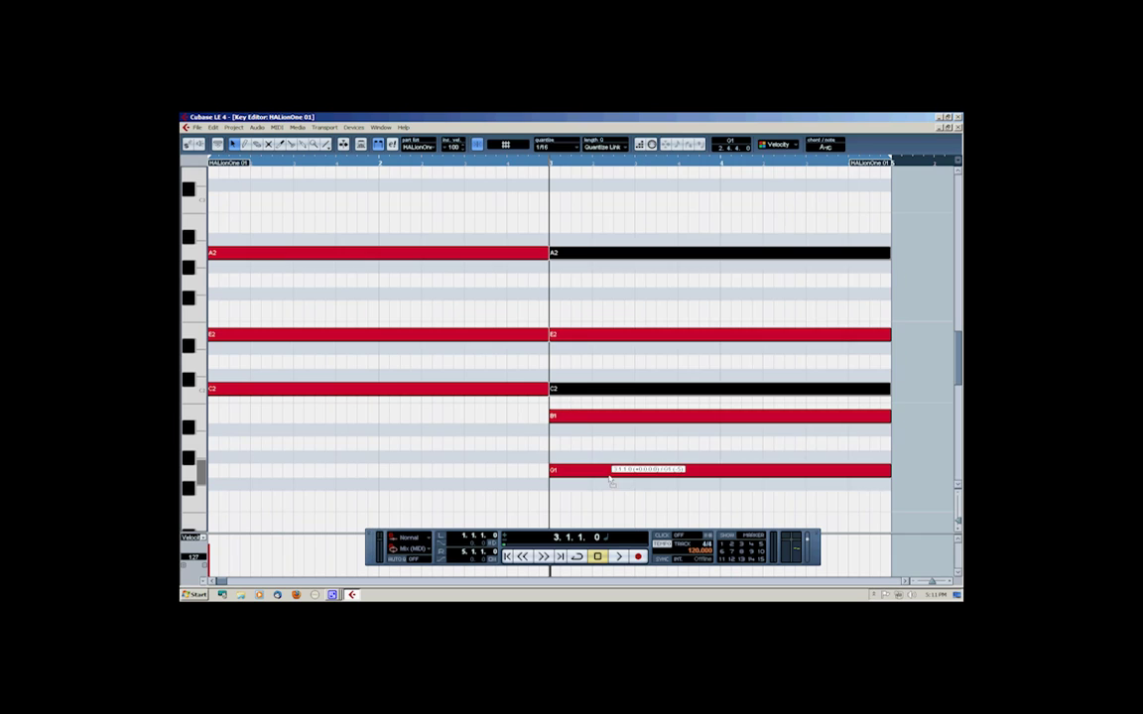
mouse_move(611, 480)
left_mouse_down()
mouse_move(602, 440)
mouse_move(602, 466)
left_mouse_up()
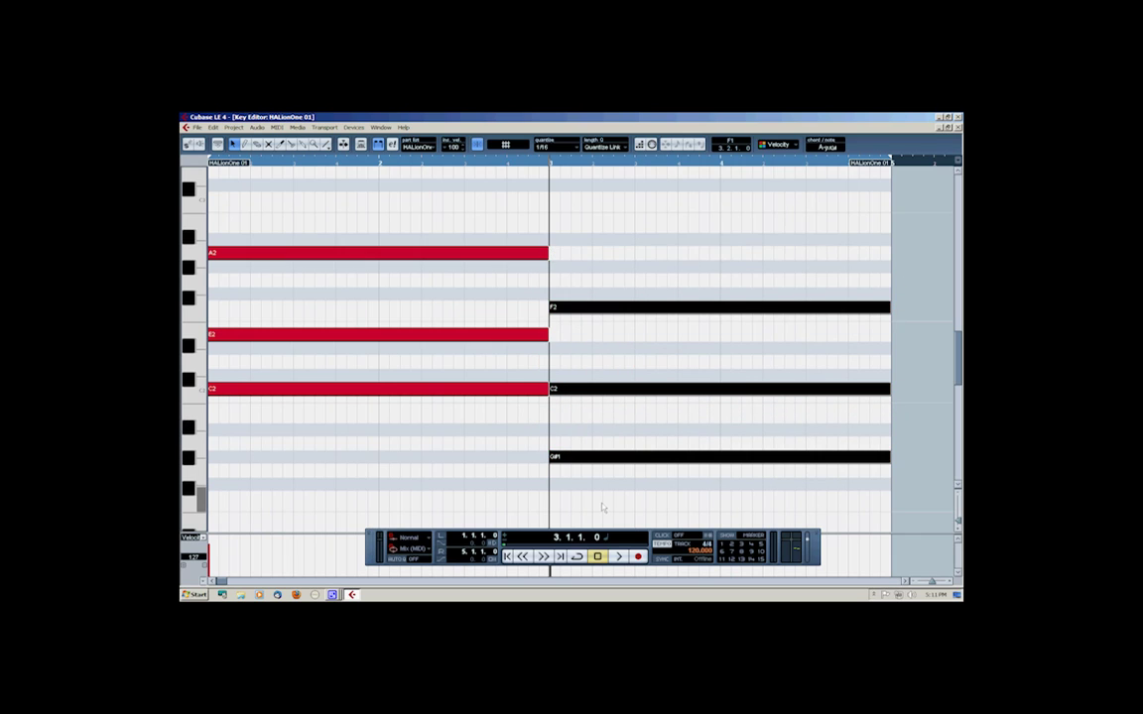
- Play the two chords from the start of the project and stop playback at about bar 5
left_click(507, 557)
left_click(620, 557)
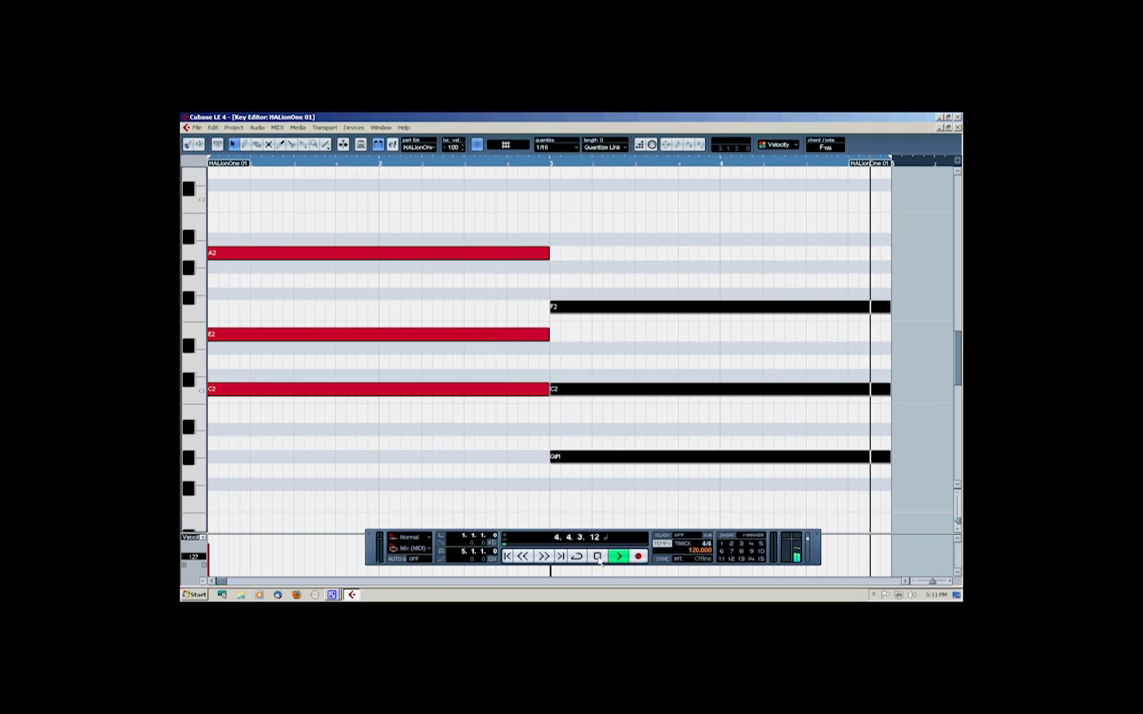
left_click(597, 557)
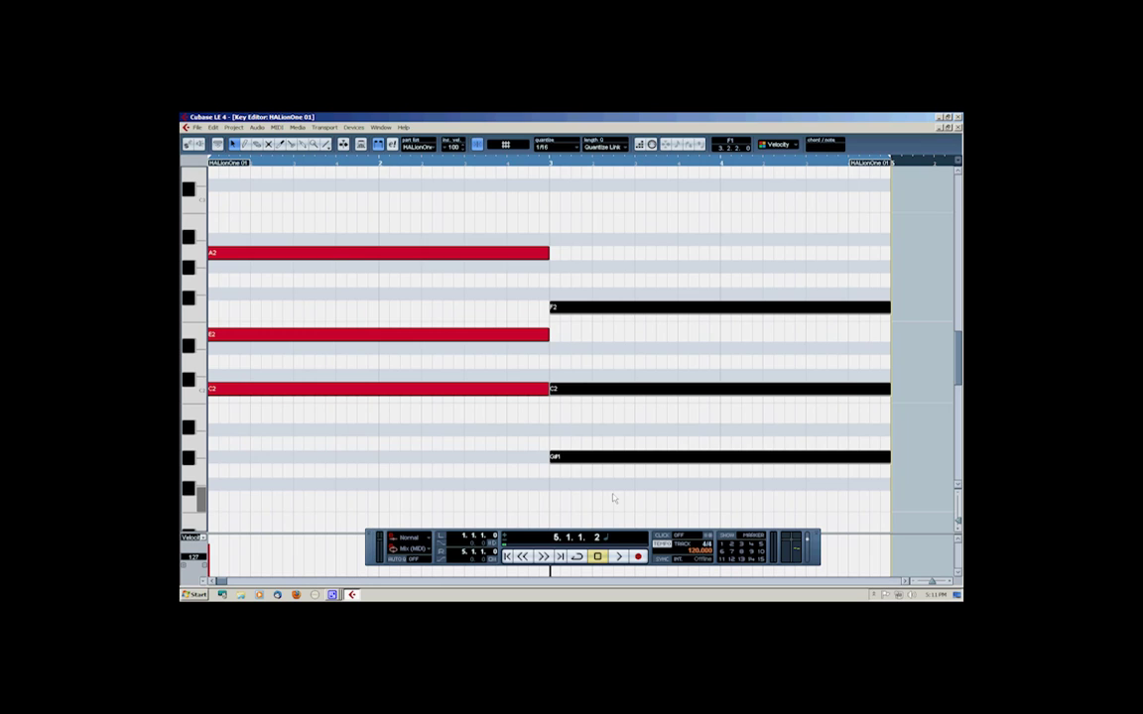
- Return from the Key Editor to the project window and enlarge the HALionOne track with its four-bar part
key("Return")
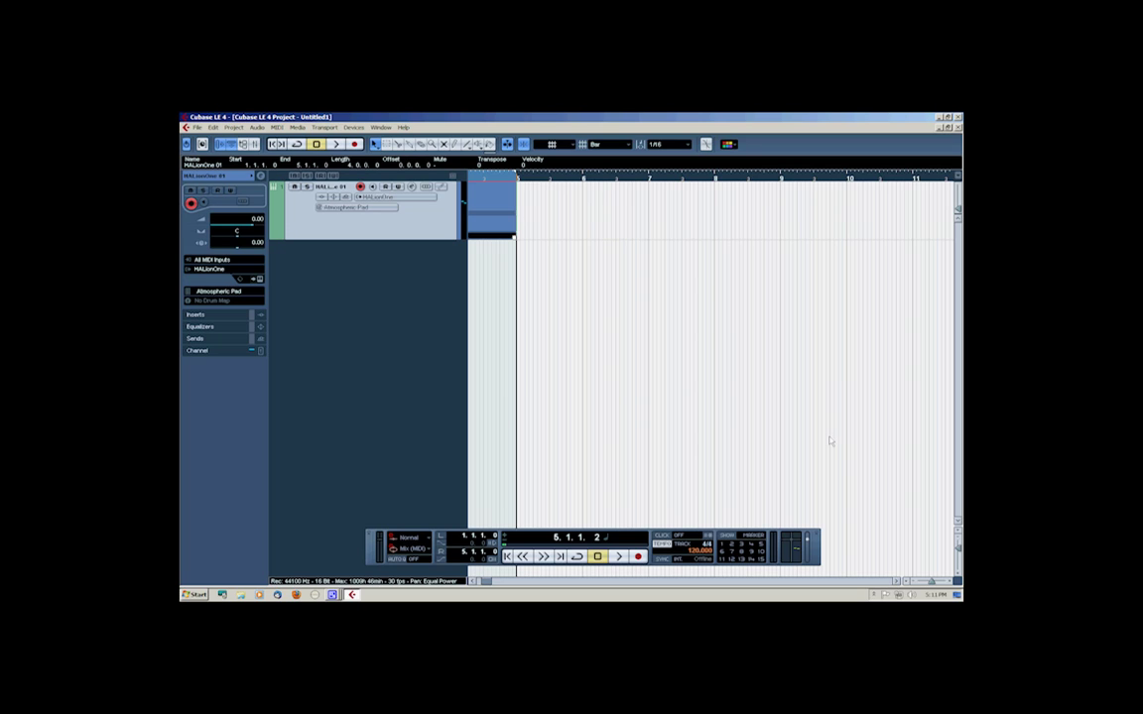
left_click(922, 584)
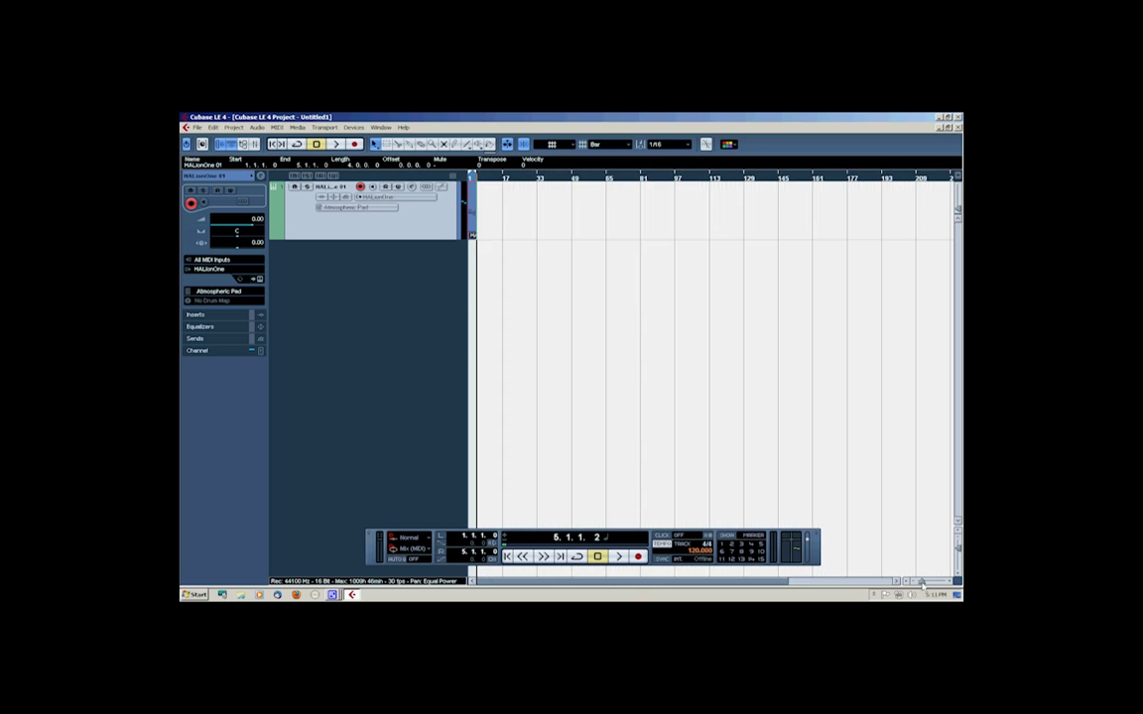
left_click(922, 583)
left_click_drag(922, 584, 959, 562)
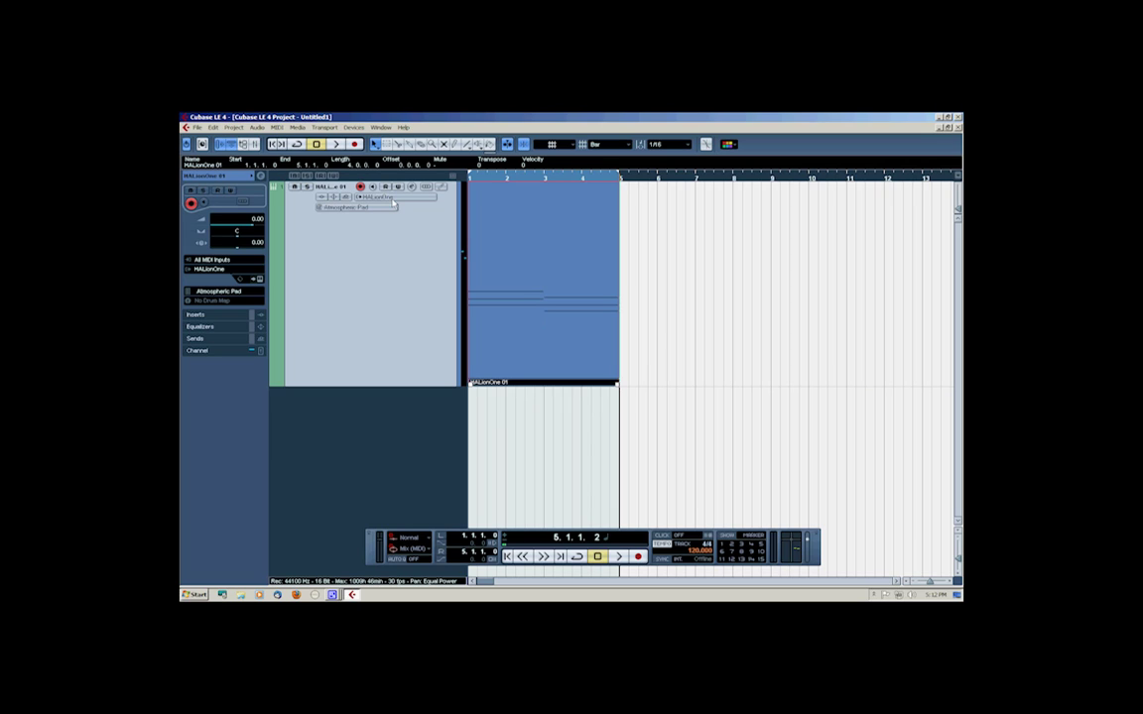
- Enable automation reading and writing on the HALionOne track and open its instrument editor
left_click(361, 188)
left_click(360, 188)
left_click(397, 188)
left_click(397, 188)
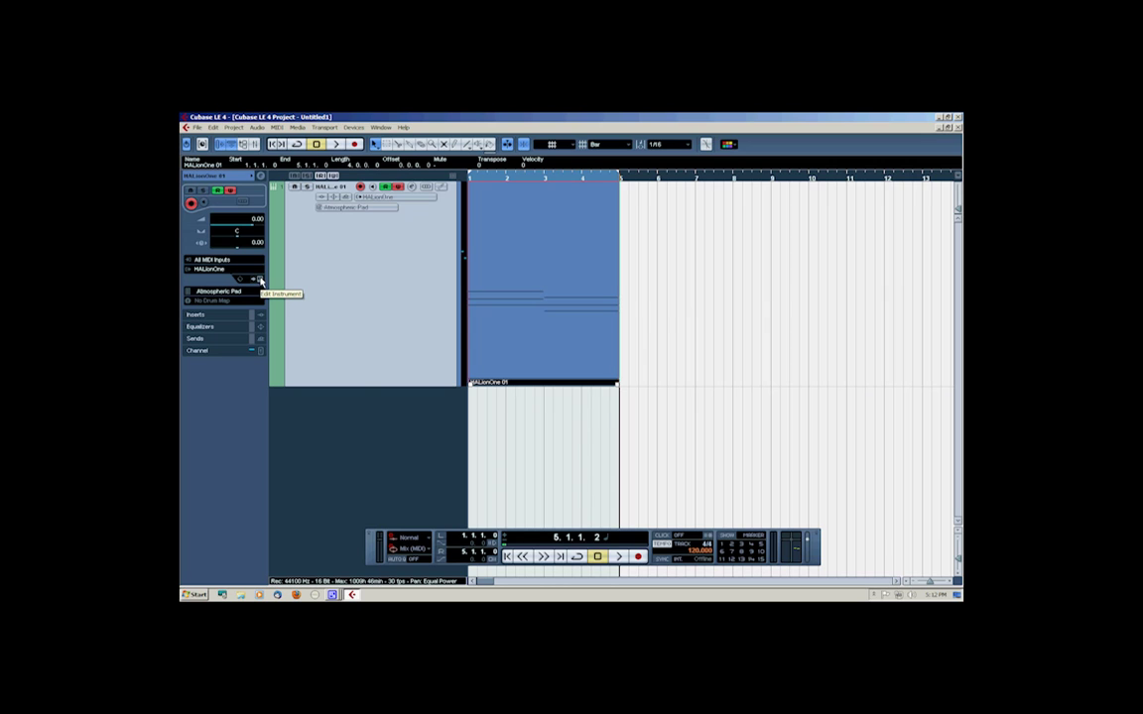
left_click(260, 280)
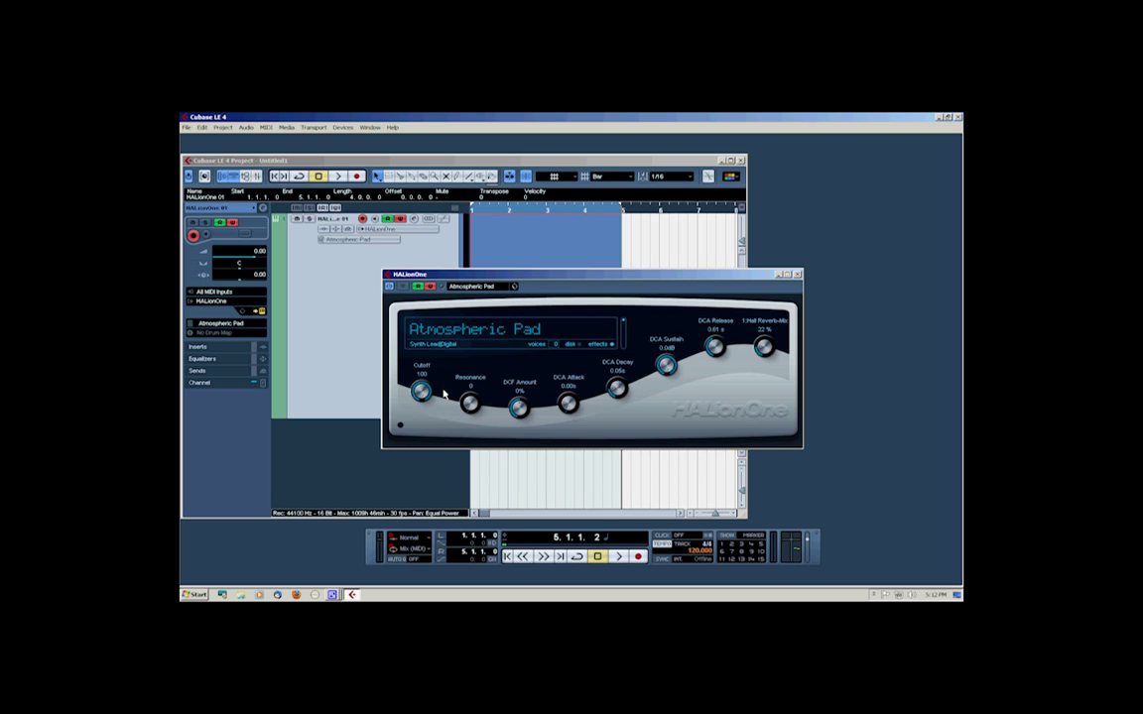
- Record a cutoff sweep from 50 to 100 from the project start and stop shortly past bar 5
left_click(507, 558)
left_click_drag(421, 391, 427, 395)
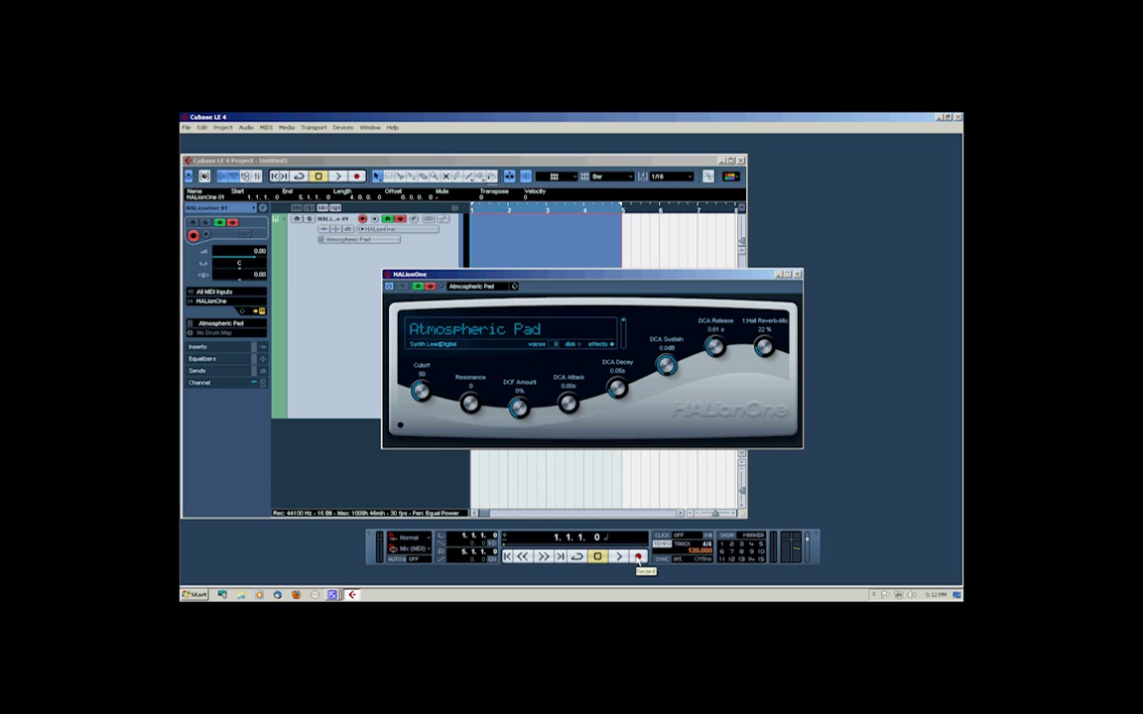
left_click(639, 558)
mouse_move(435, 398)
left_mouse_down()
mouse_move(420, 392)
mouse_move(431, 402)
left_mouse_up()
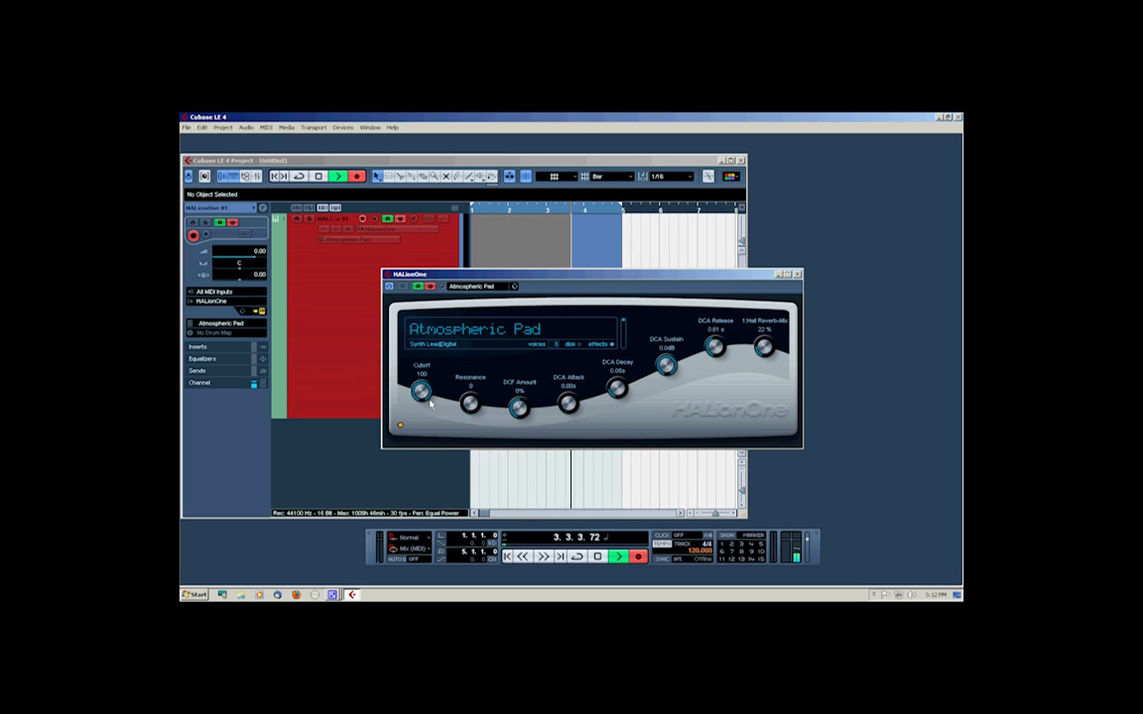
left_click(598, 558)
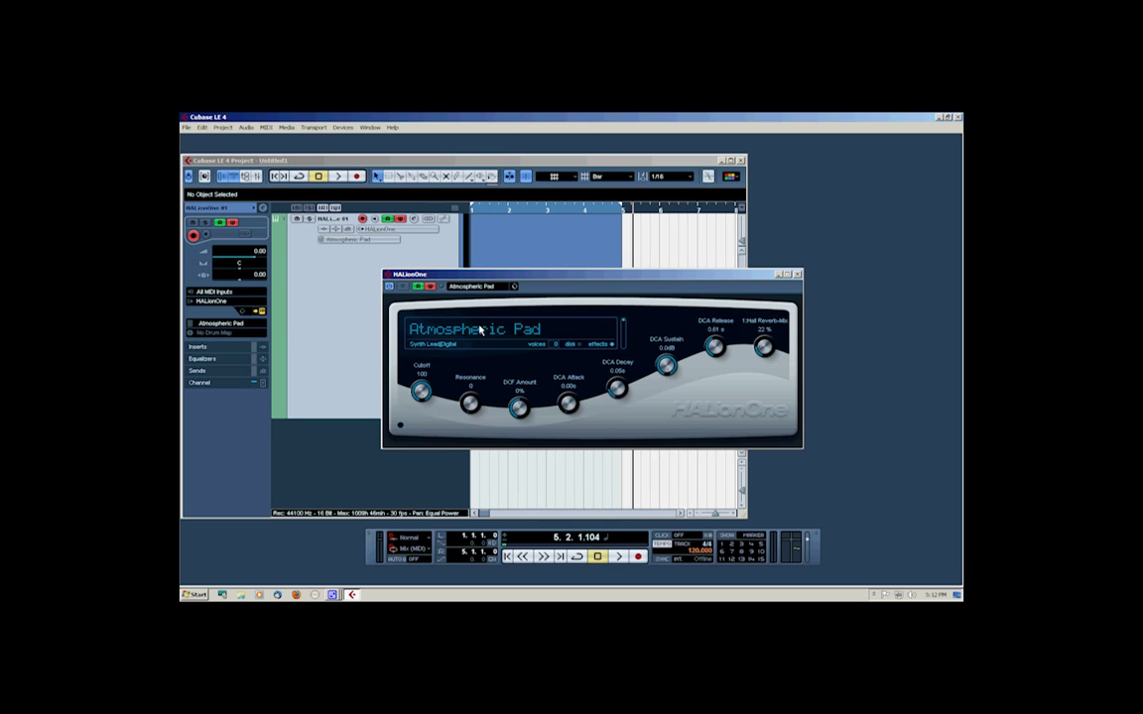
- Turn off automation writing on the HALionOne track and play the part from the project start to about bar 6
left_click(421, 195)
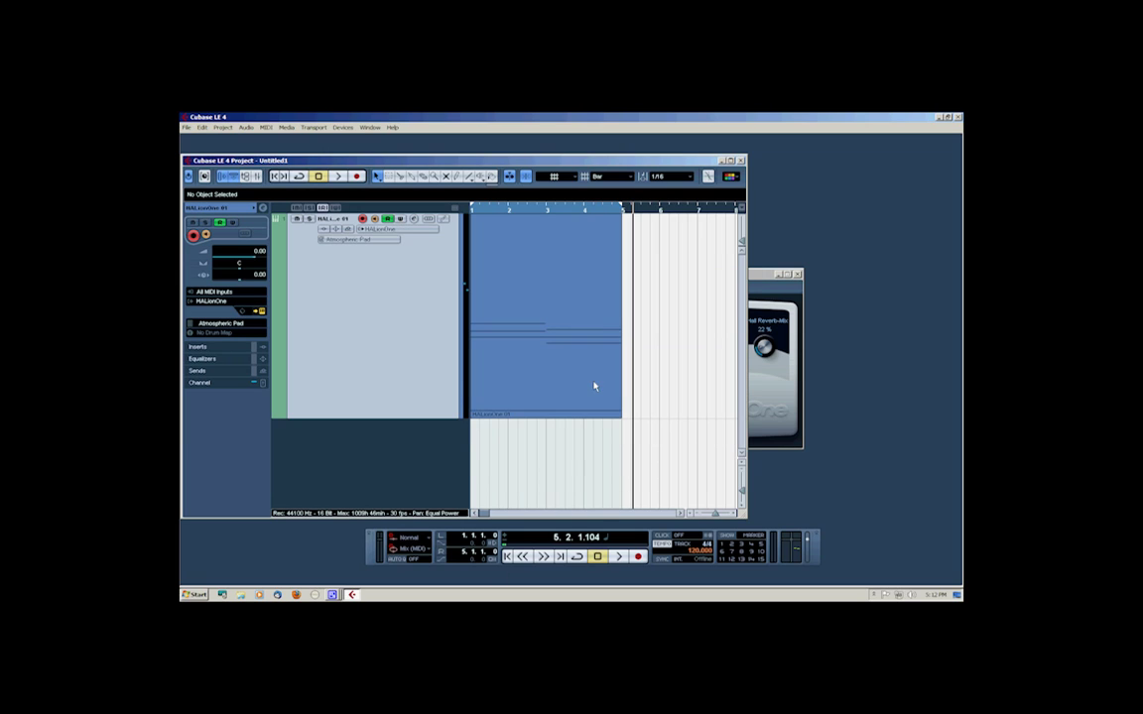
key("KP_Decimal")
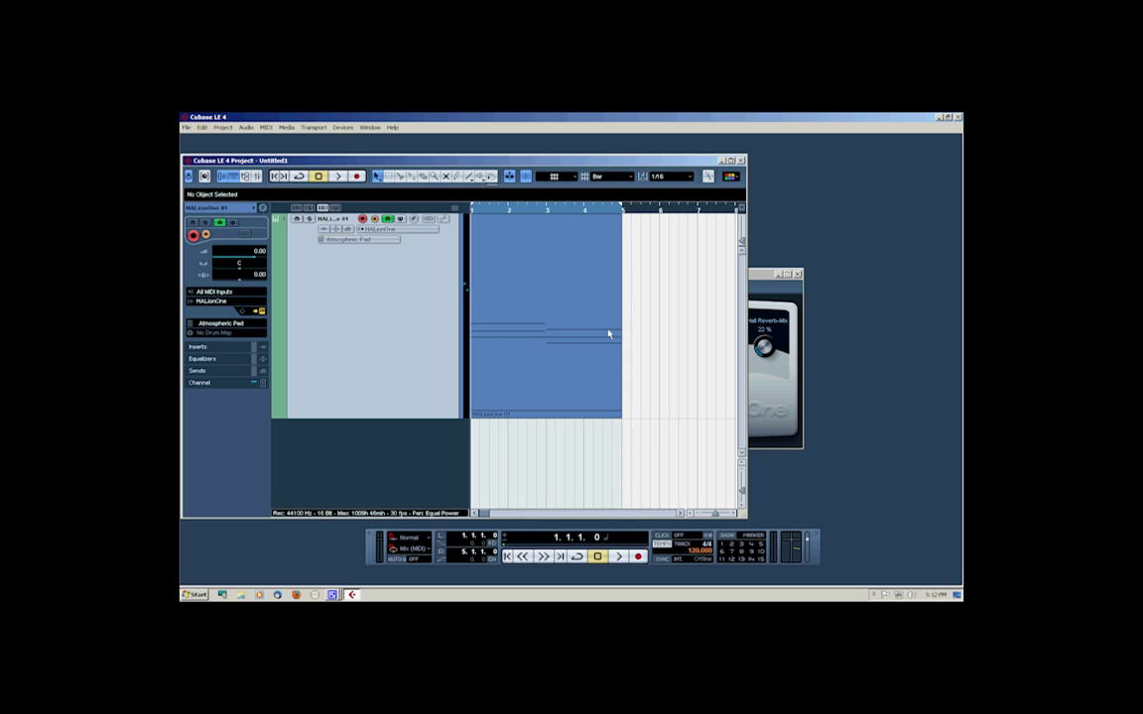
left_click(619, 557)
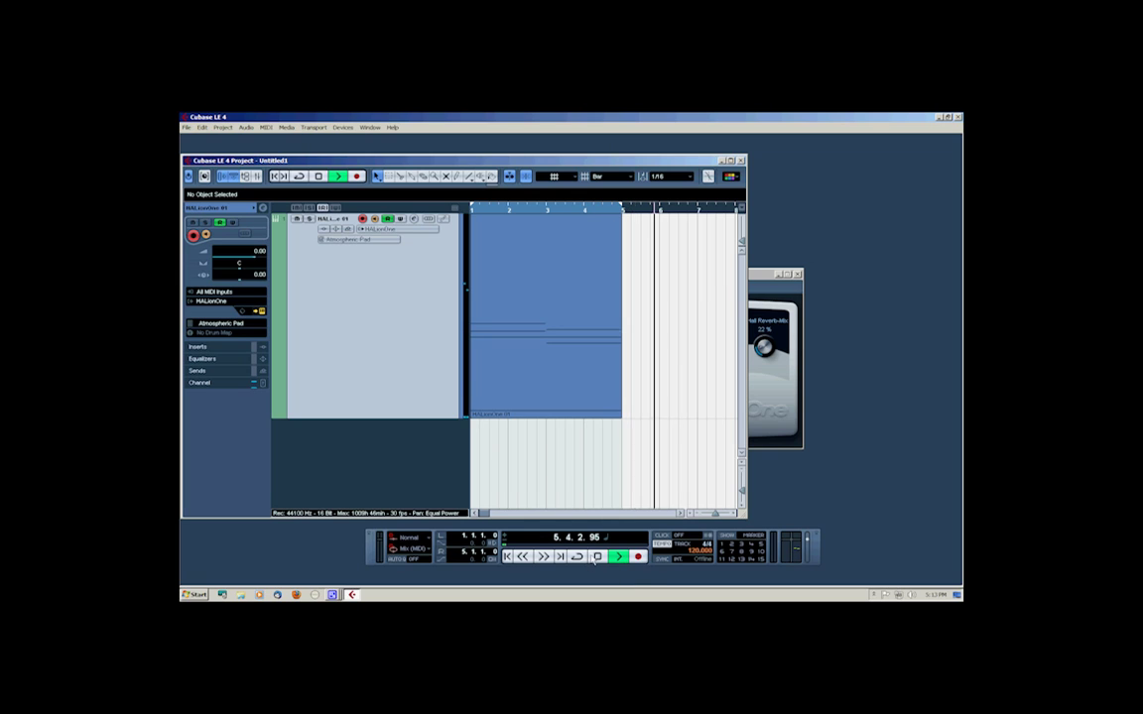
left_click(595, 558)
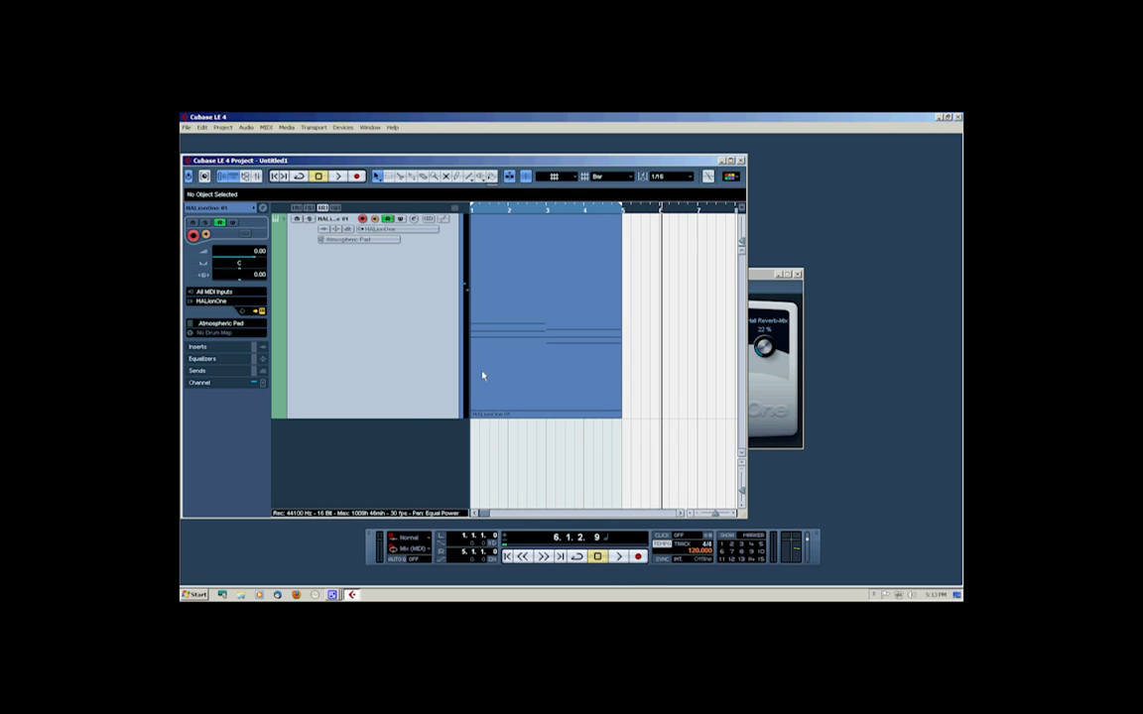
left_click_drag(409, 418, 412, 303)
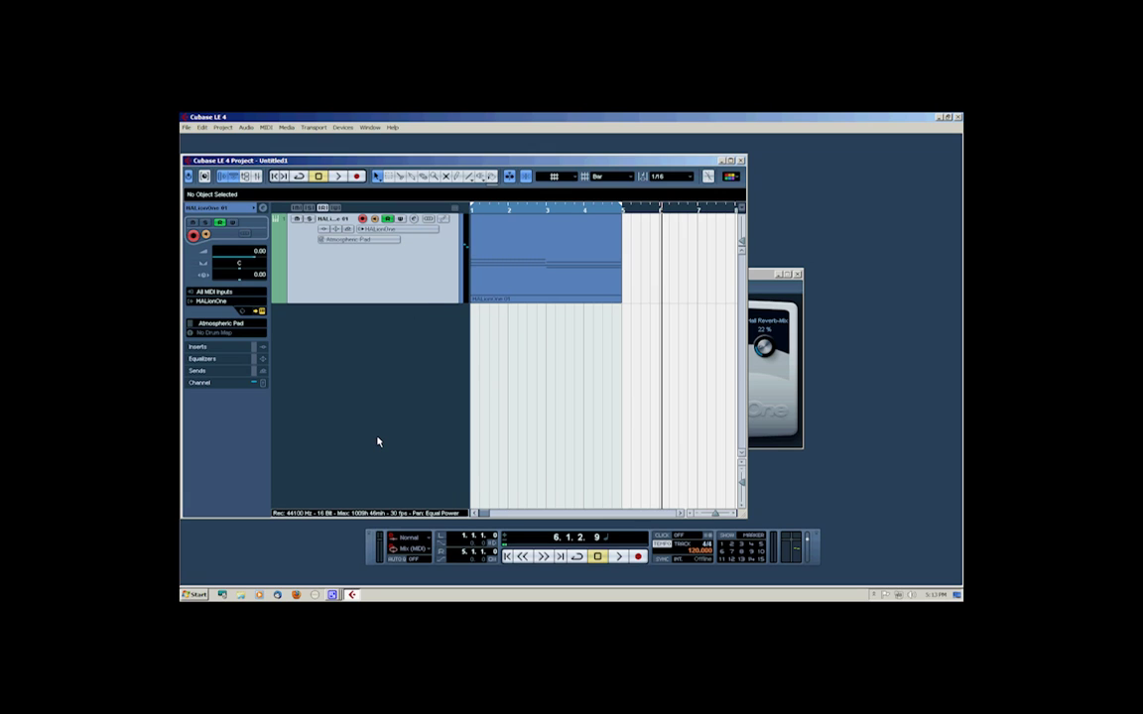
left_click(333, 594)
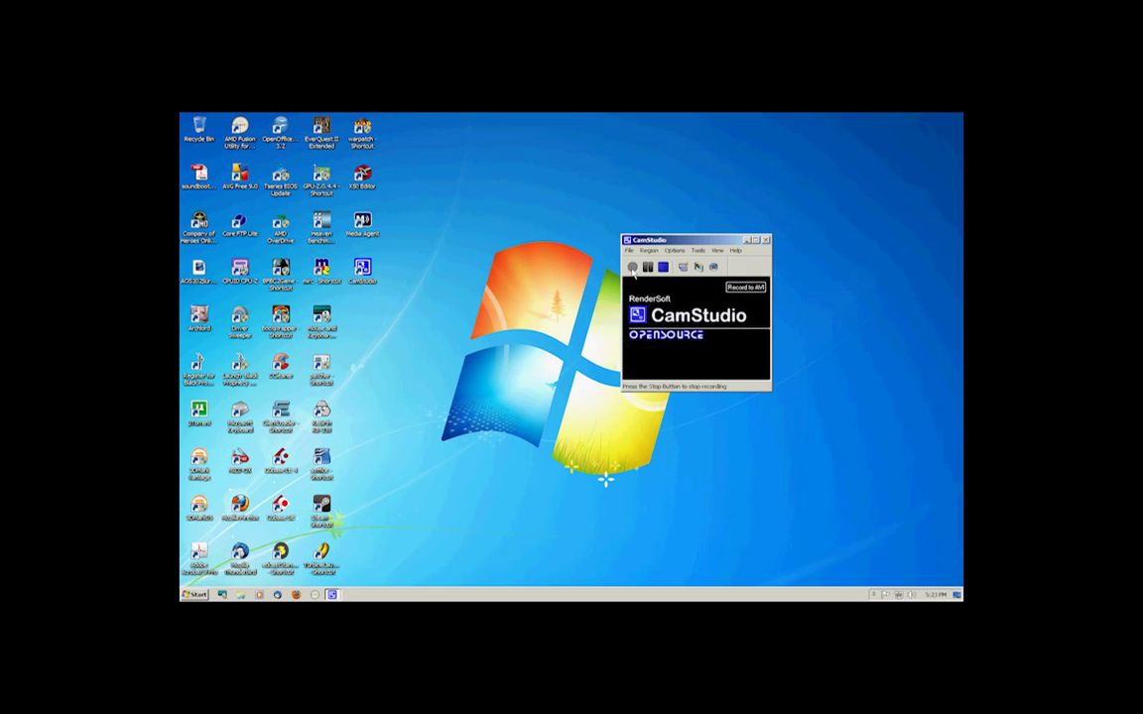
left_click(632, 269)
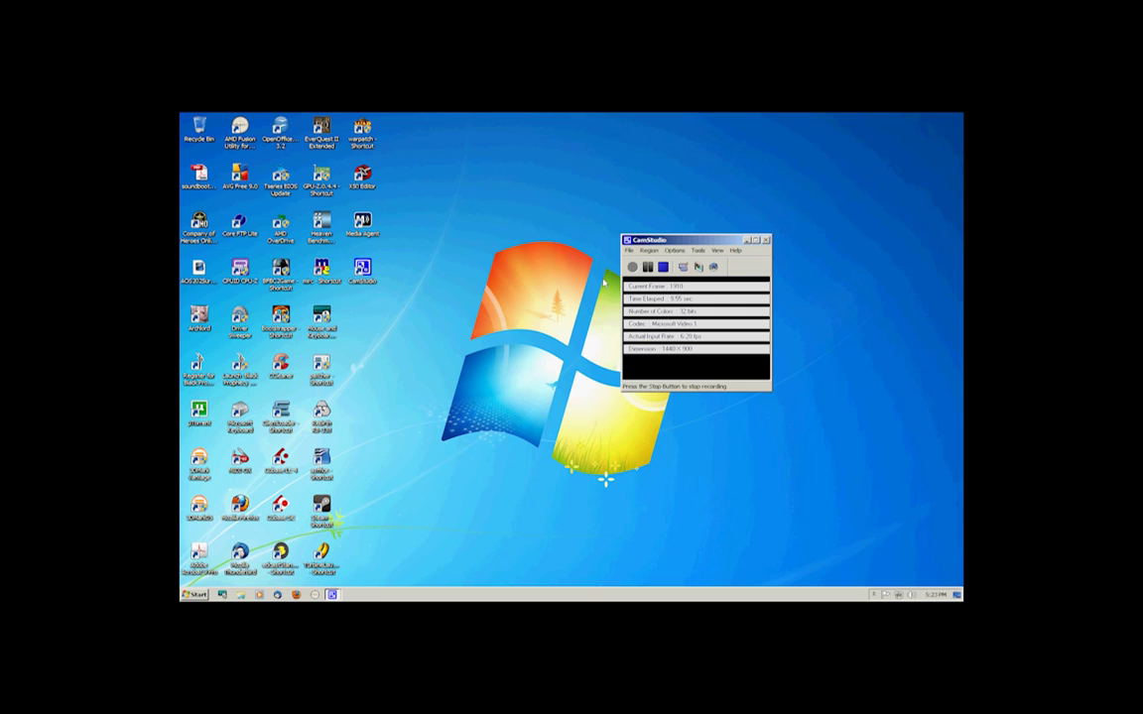
- Launch Cubase LE 4 and create a new project in the musicStudio folder on the D: drive
double_click(281, 459)
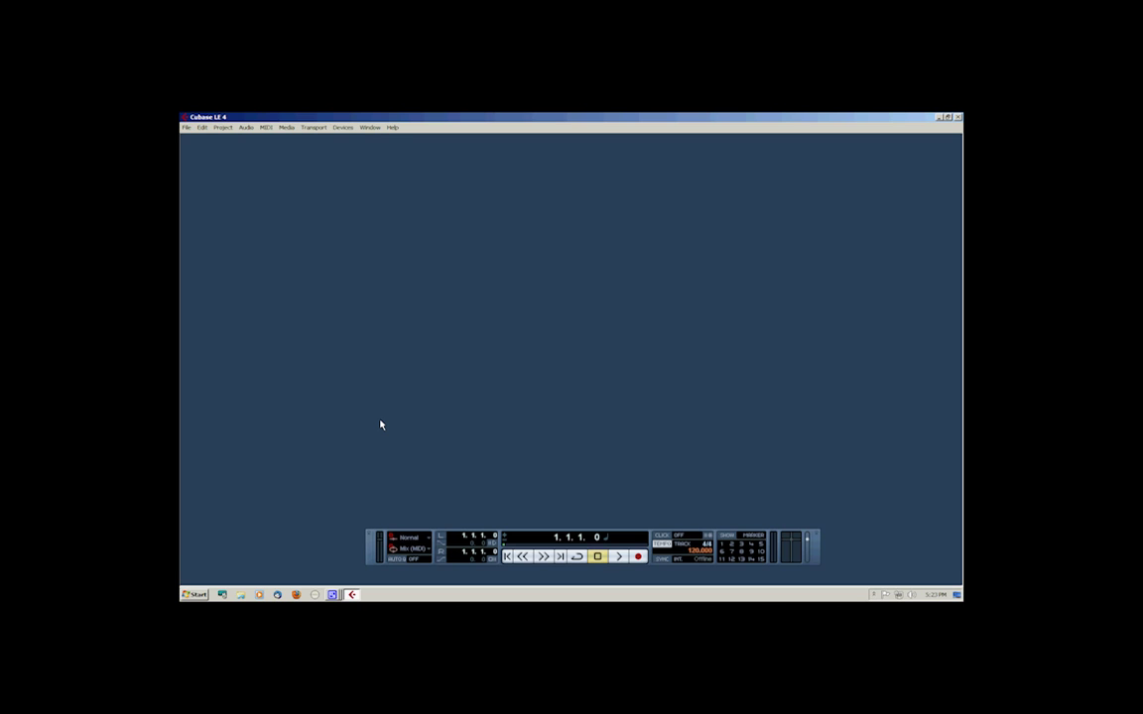
left_click(186, 127)
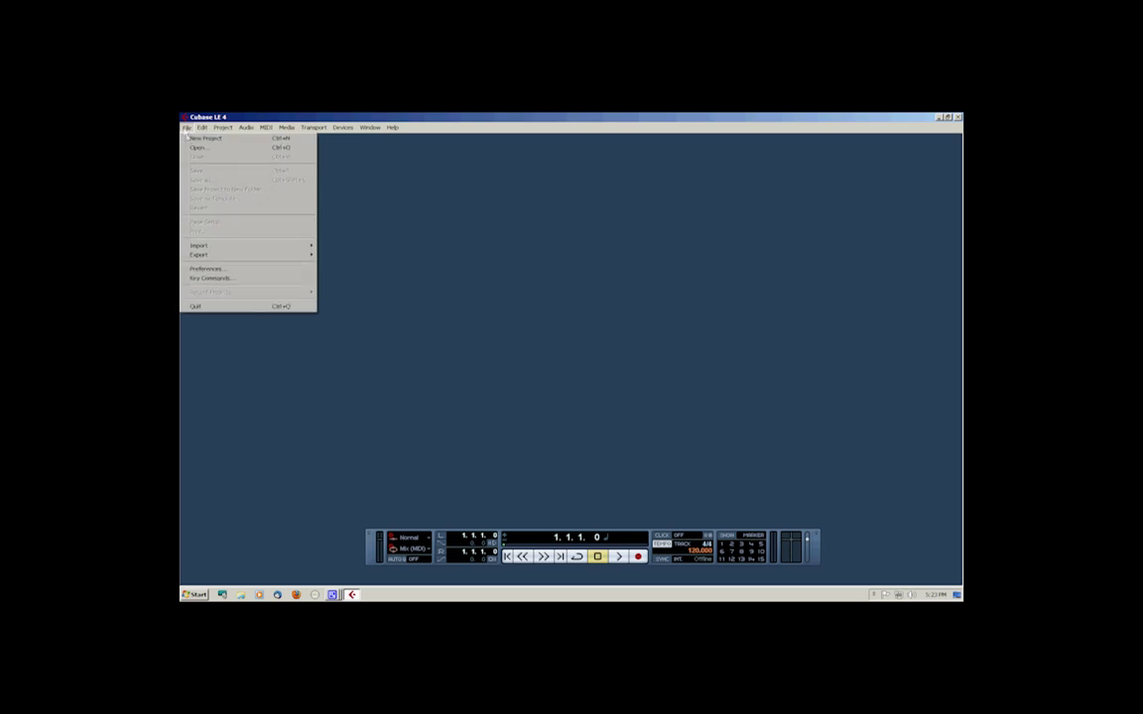
left_click(204, 138)
left_click(487, 232)
left_click(573, 361)
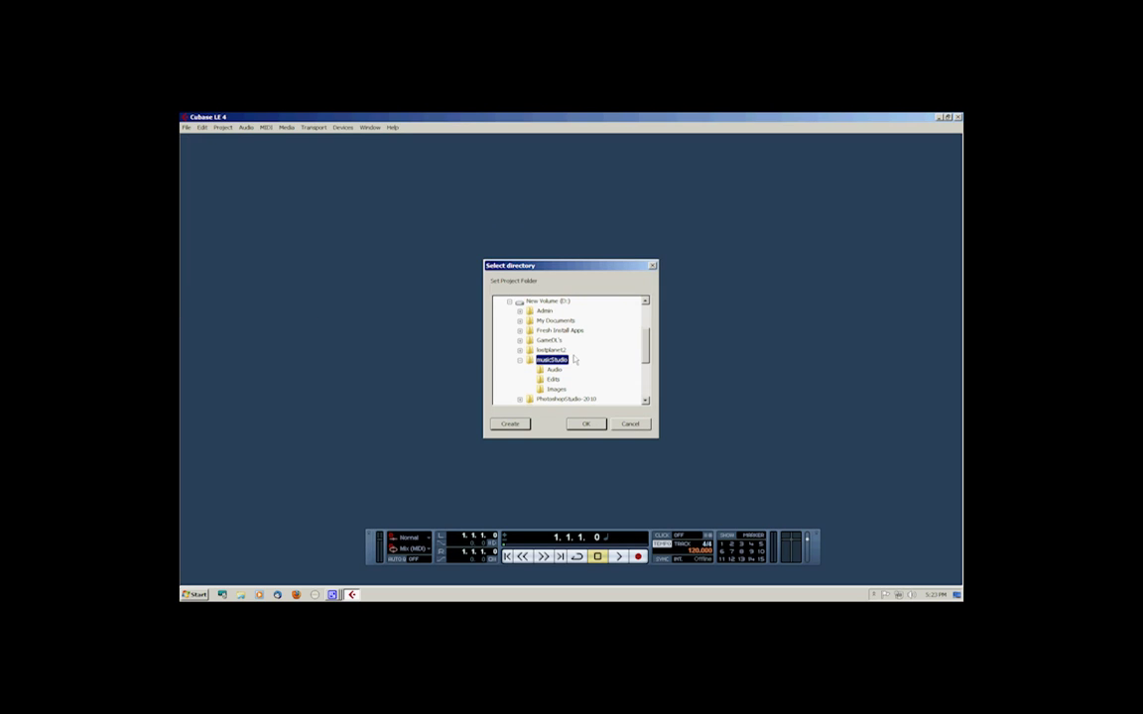
left_click(586, 423)
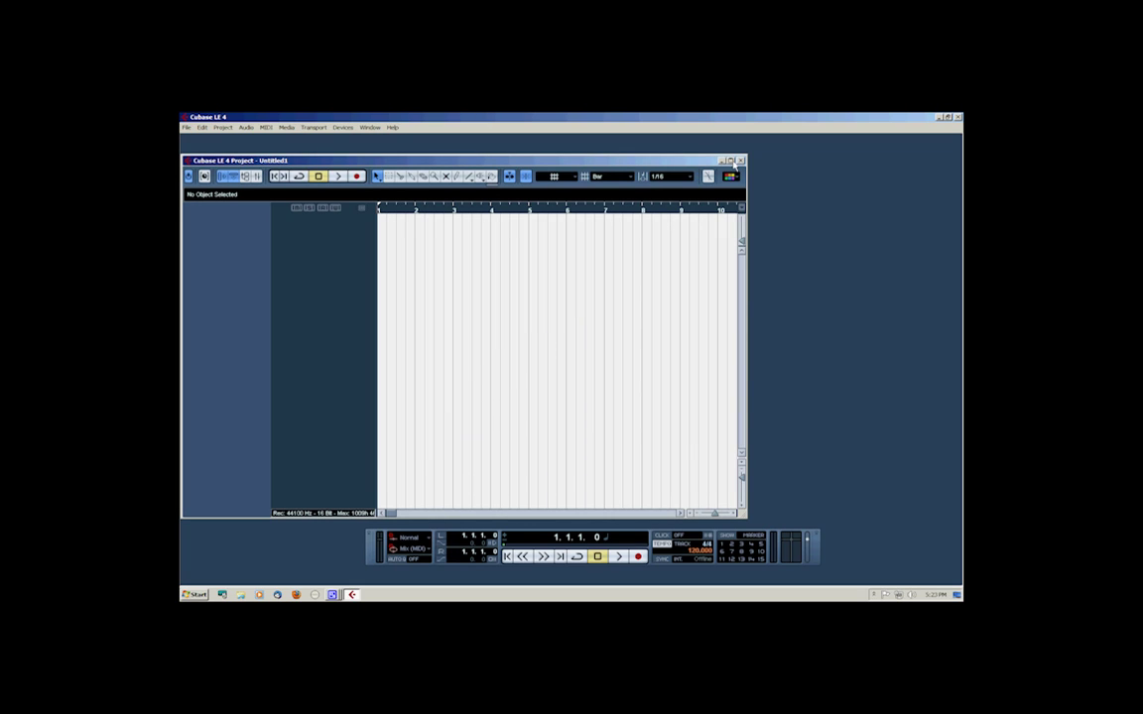
- Maximize the project window and add one stereo audio track with input monitoring on, enlarging it in the track list
left_click(731, 160)
right_click(348, 196)
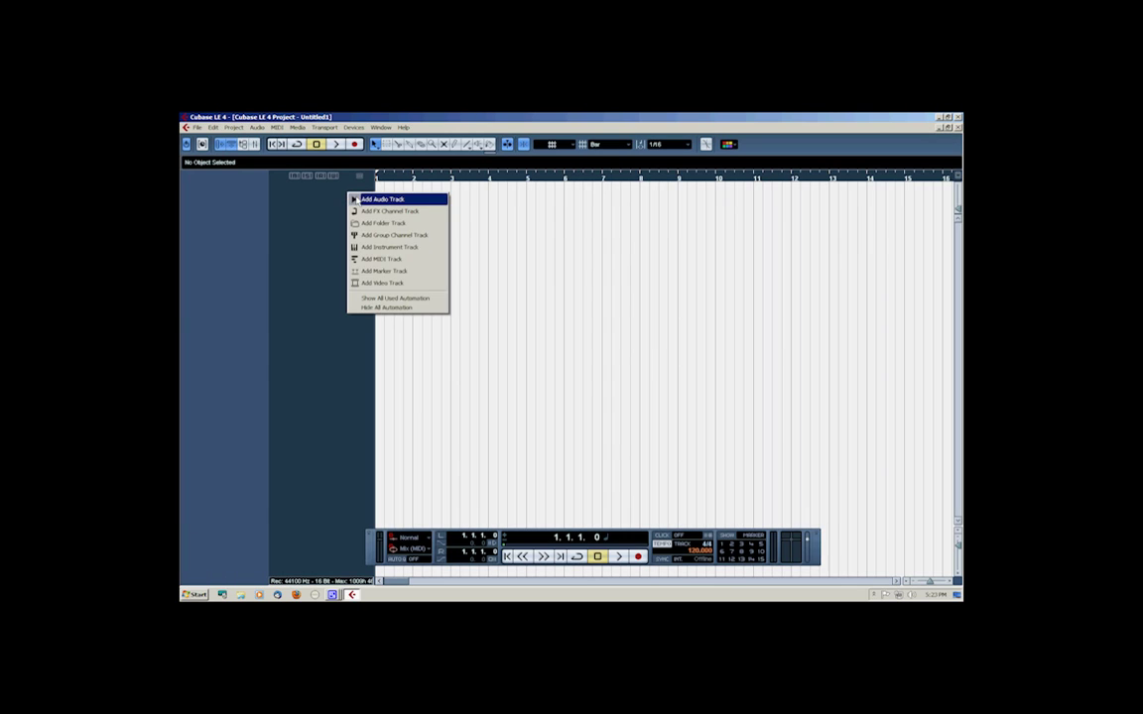
left_click(382, 200)
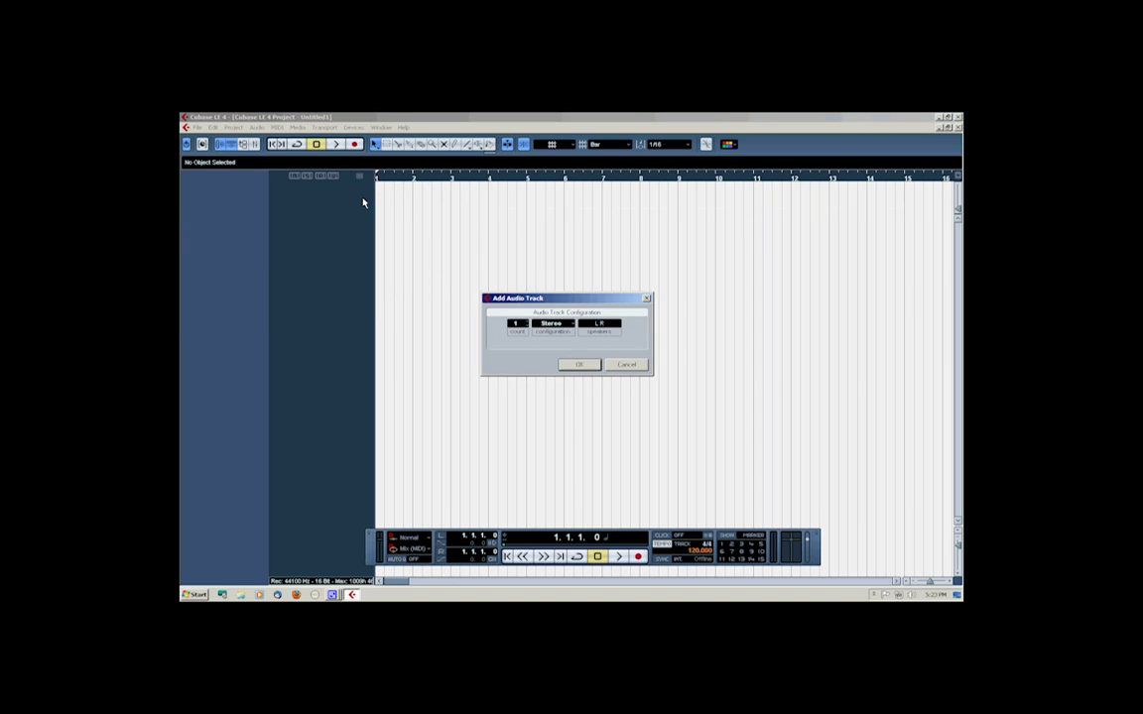
left_click(580, 365)
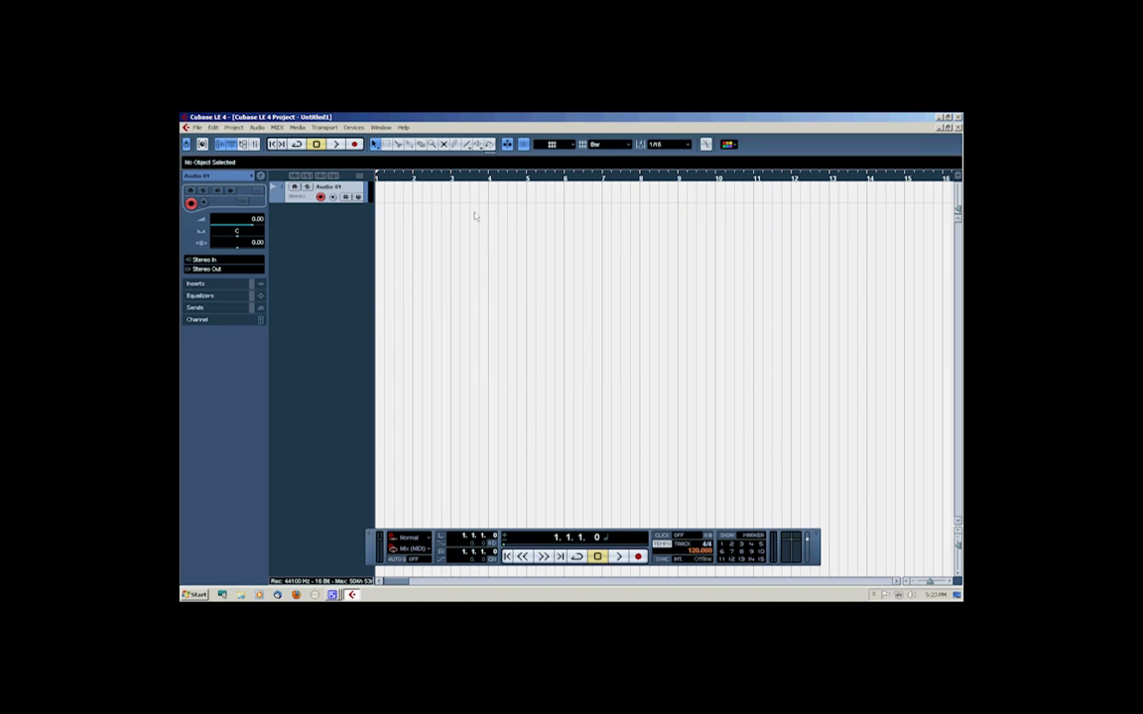
left_click(333, 197)
left_click_drag(344, 203, 433, 236)
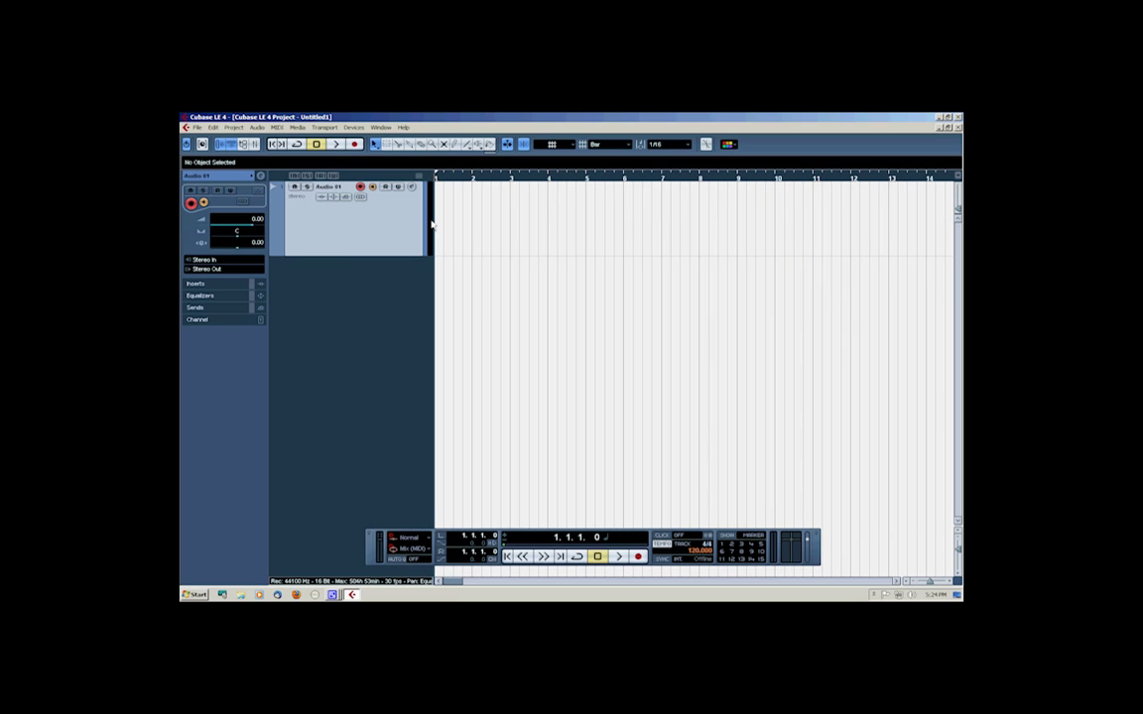
- Switch the VST Audio System's ASIO driver to US-122 MKII / US-144 MKII in Device Setup and apply the change
left_click(349, 128)
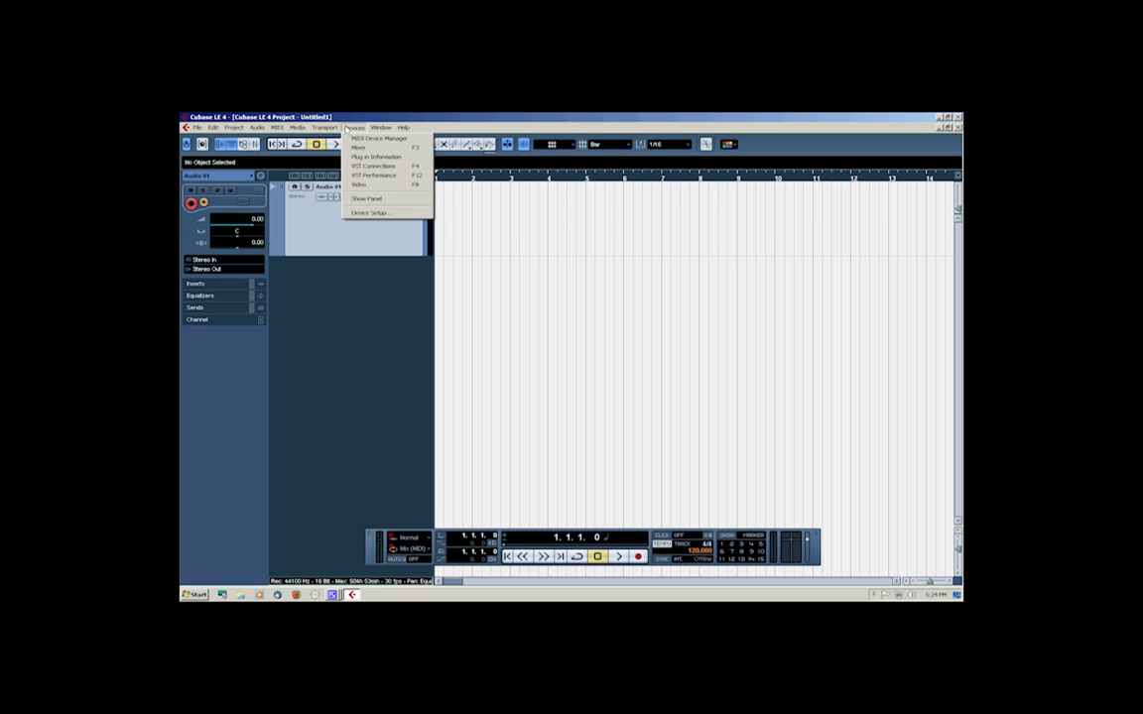
left_click(389, 214)
left_click(422, 301)
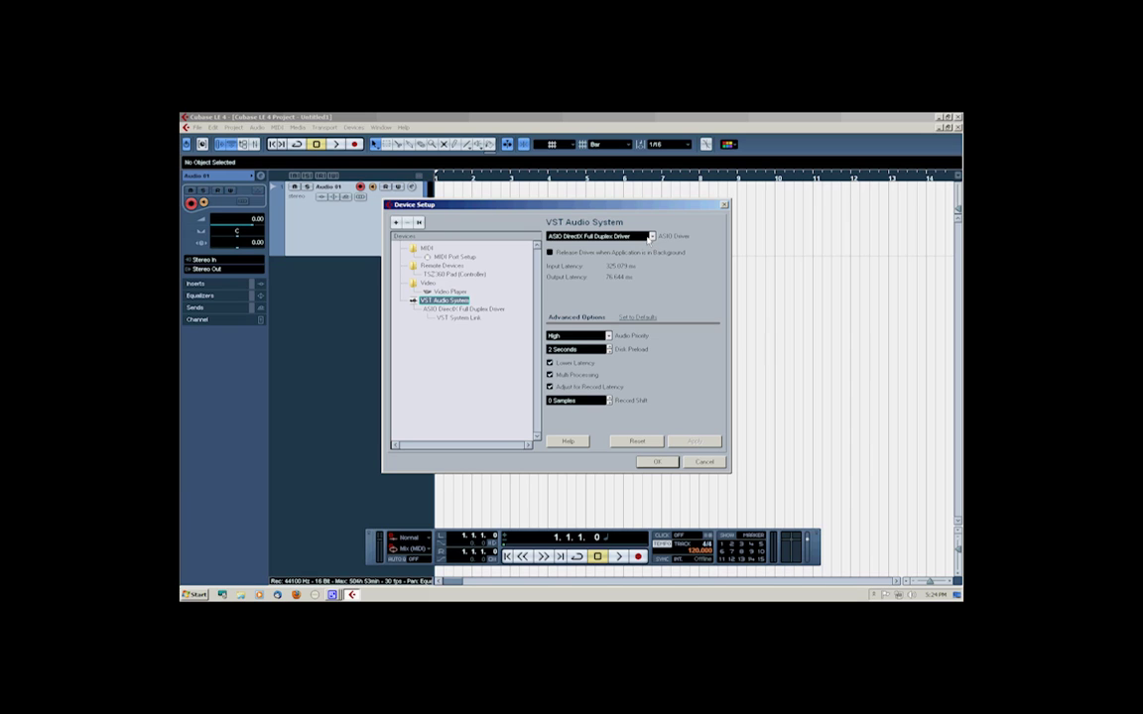
left_click(651, 236)
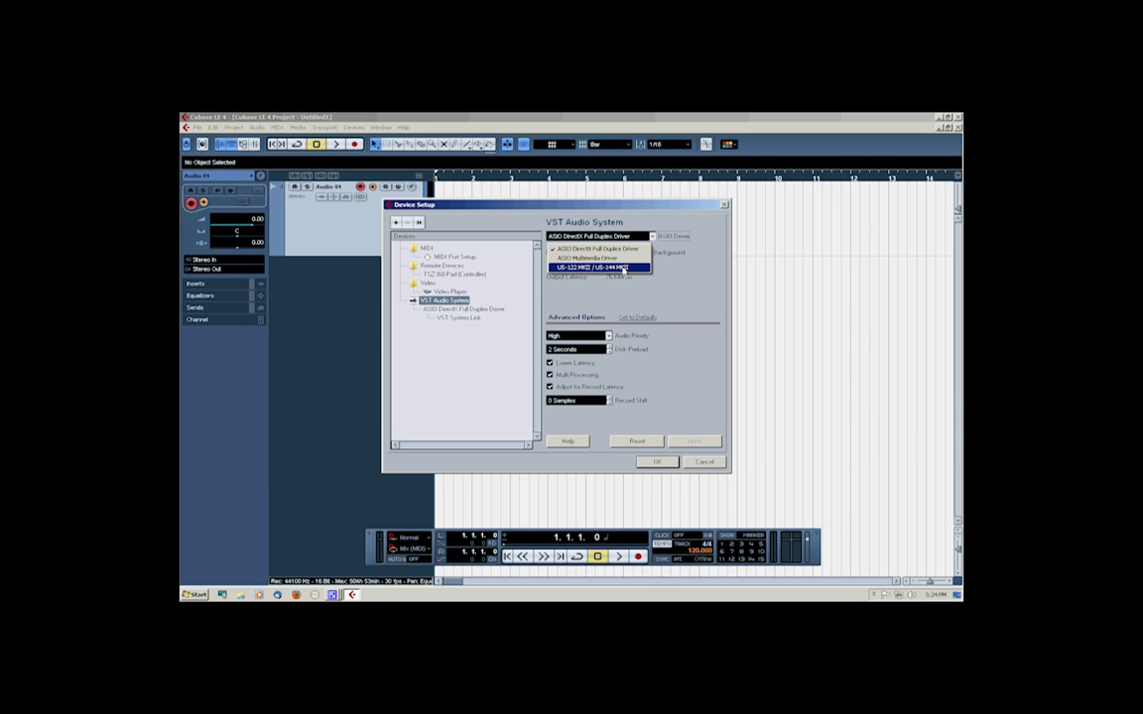
left_click(623, 268)
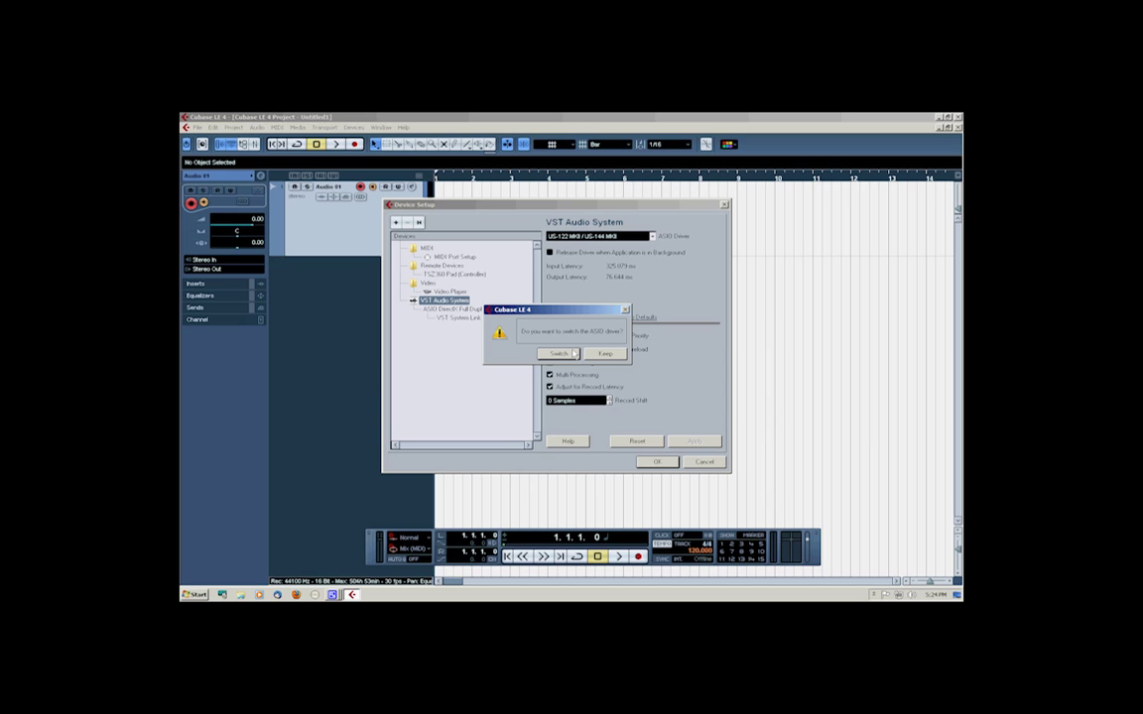
left_click(570, 354)
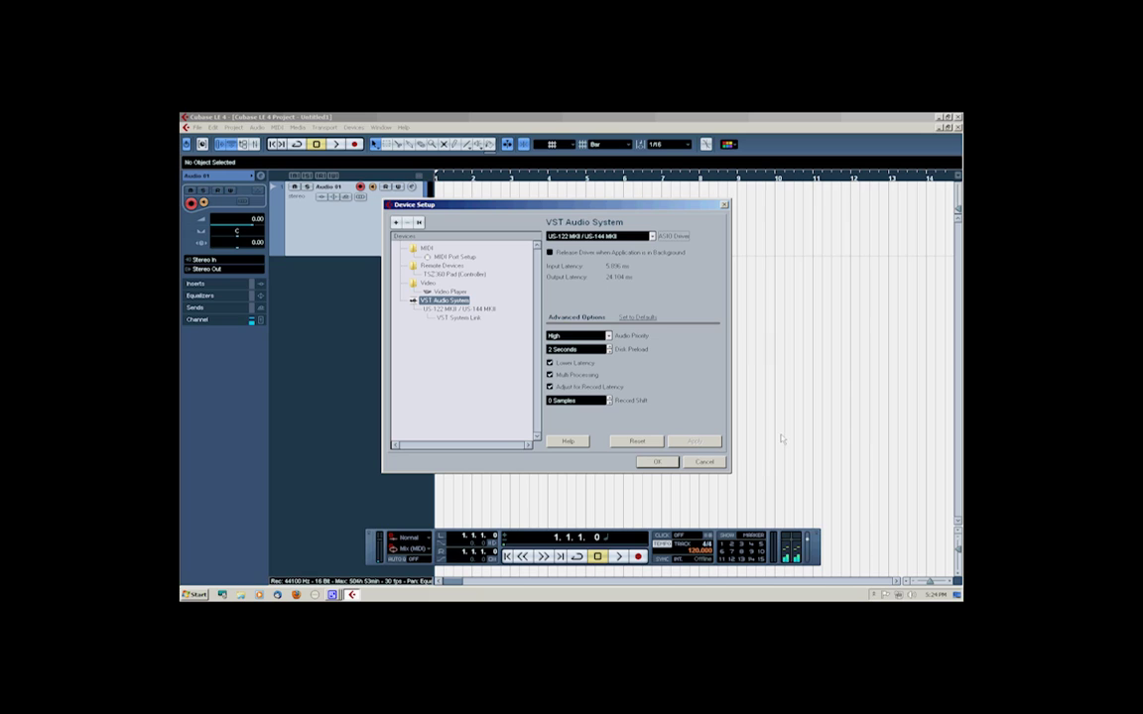
left_click(656, 462)
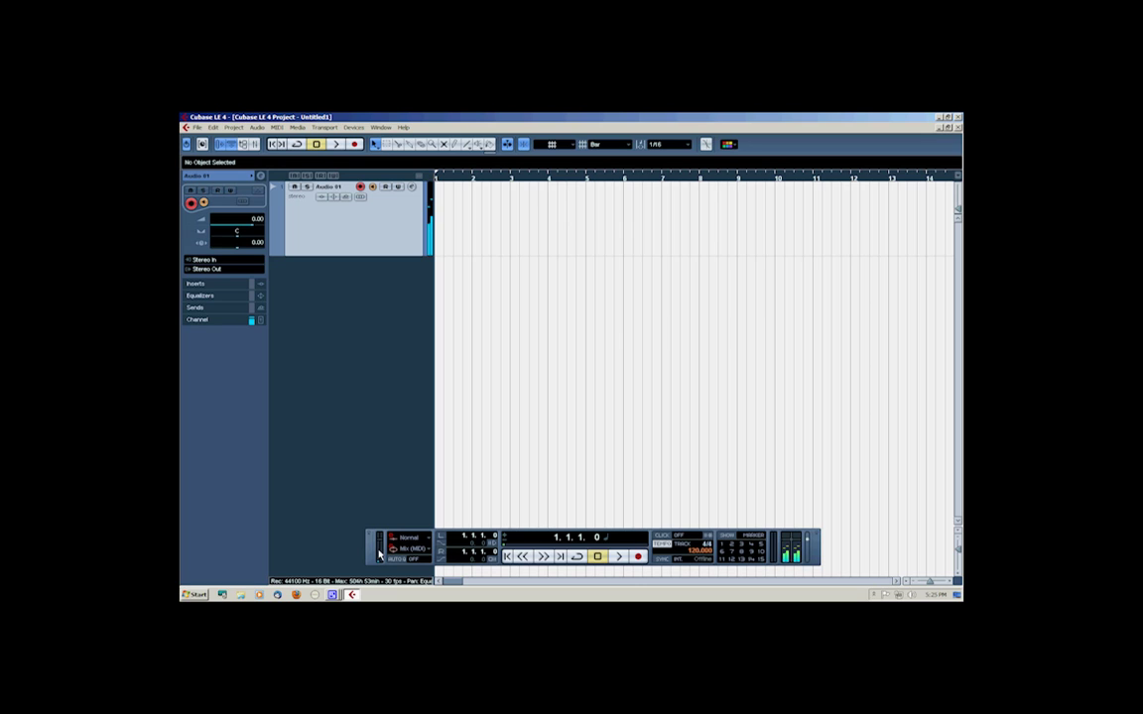
- Move the transport panel aside, record about ten bars of audio from the project start, and return to bar 1
left_click_drag(378, 555, 445, 453)
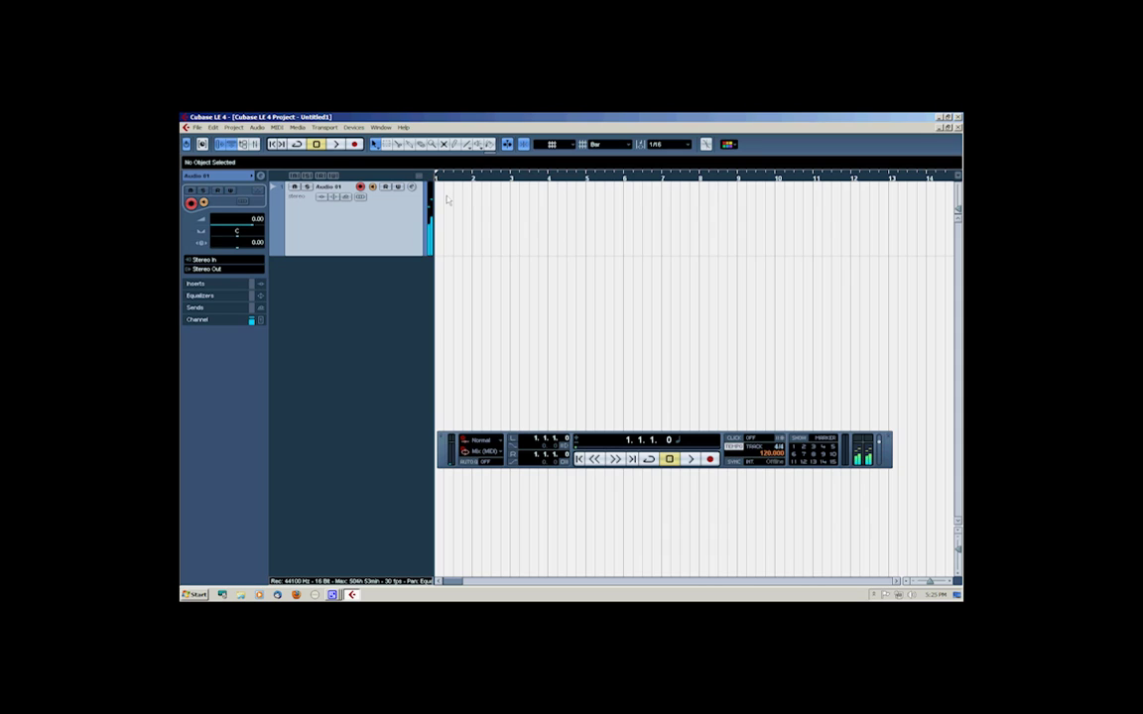
key("KP_Multiply")
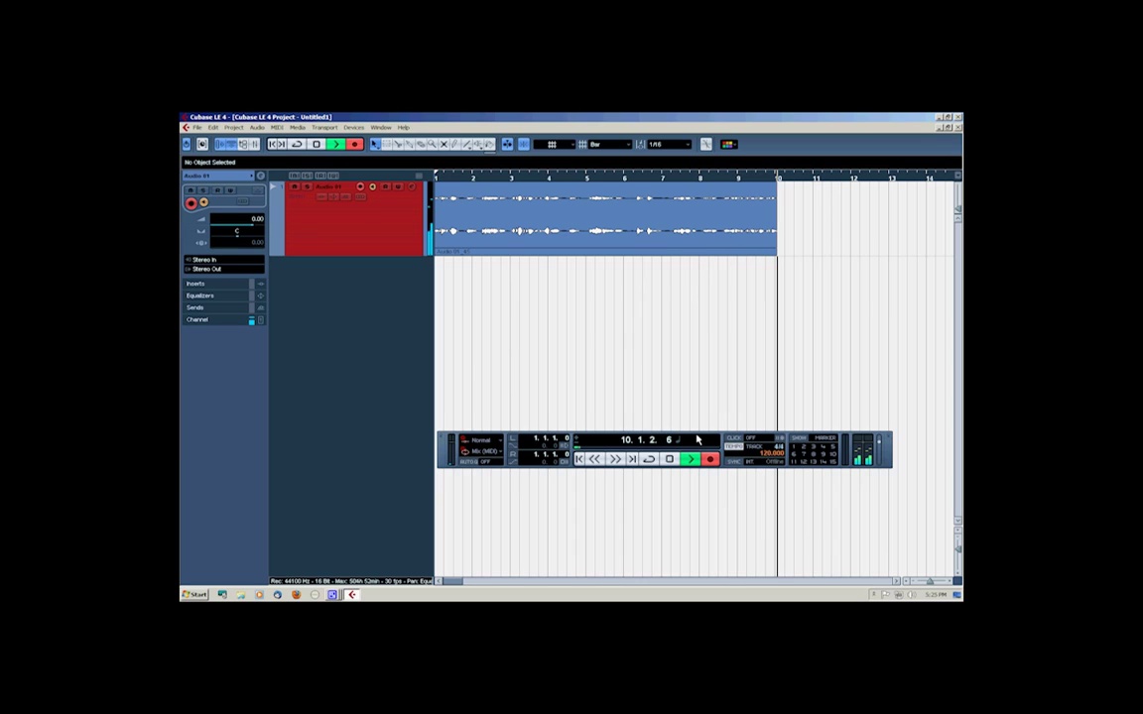
left_click(670, 458)
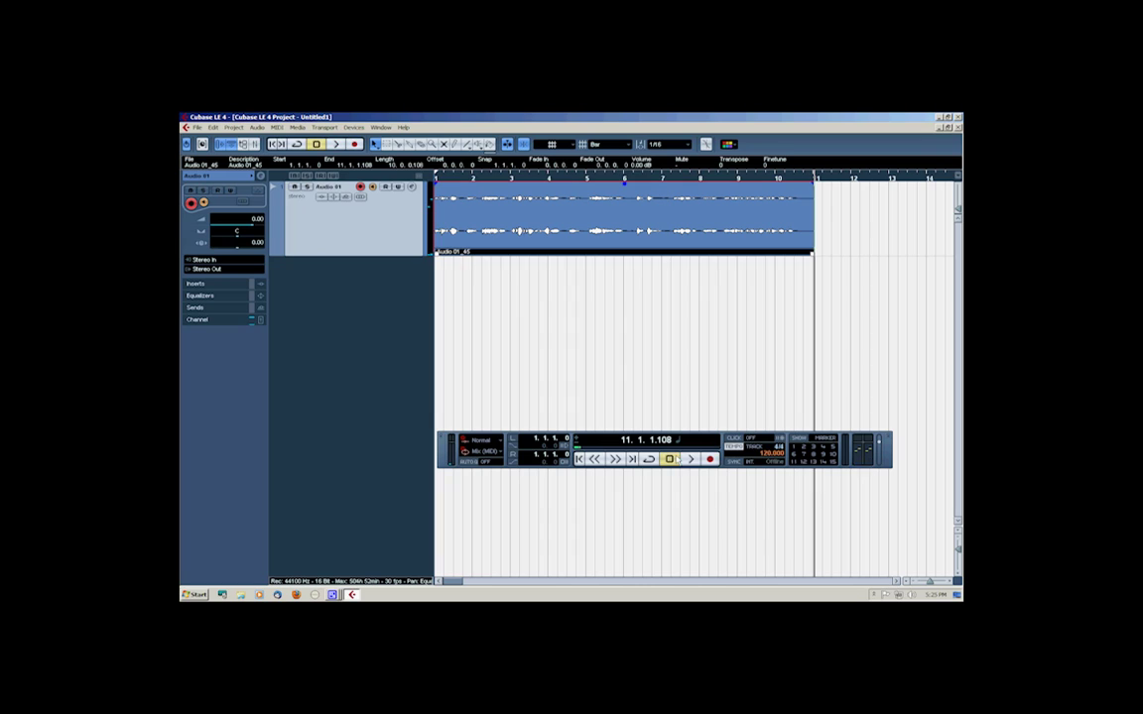
left_click(580, 459)
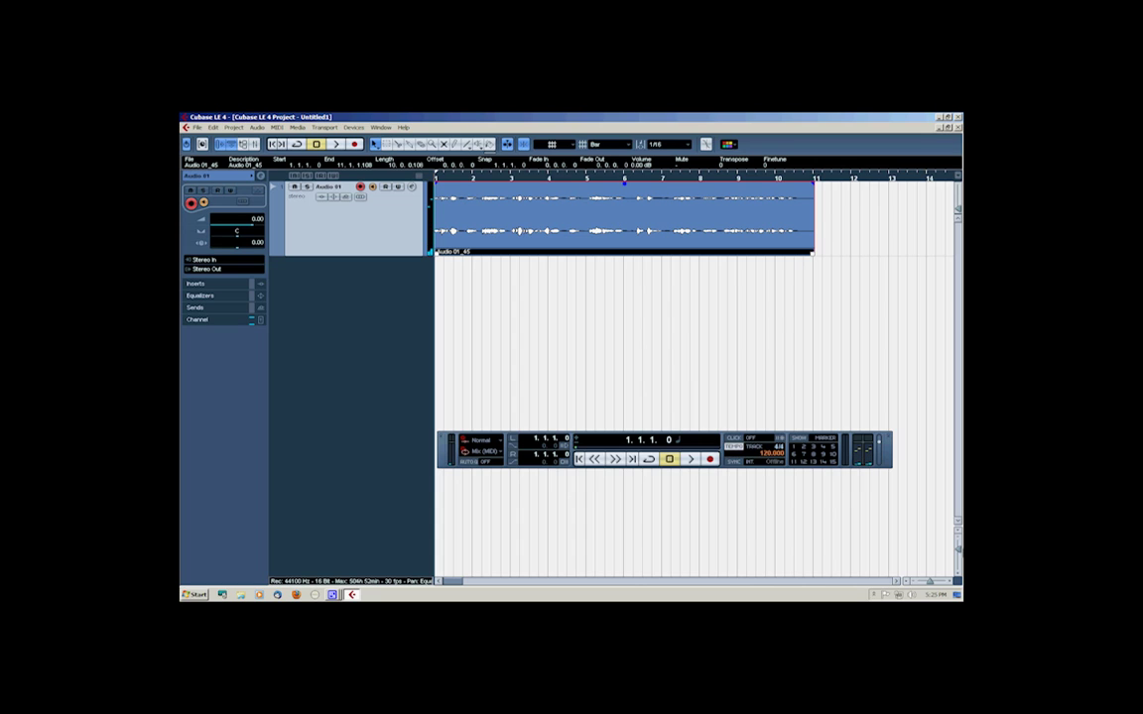
- Switch the VST Audio System's ASIO driver to ASIO DirectX Full Duplex Driver in Device Setup and accept the change
left_click(324, 127)
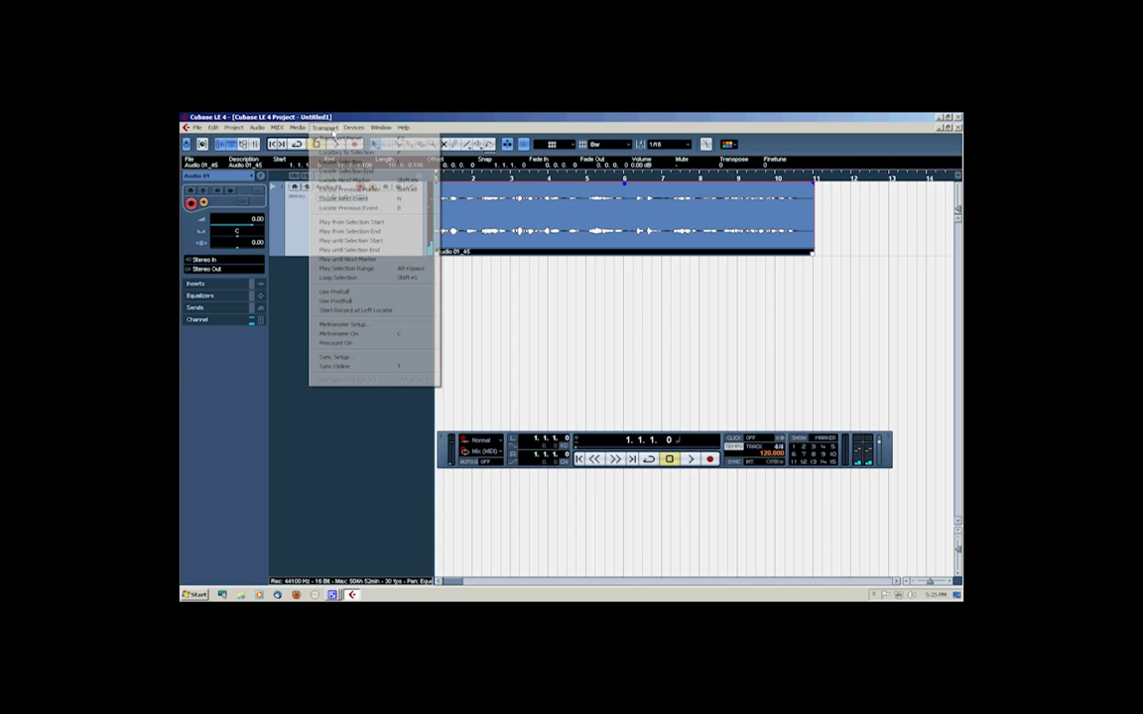
mouse_move(299, 130)
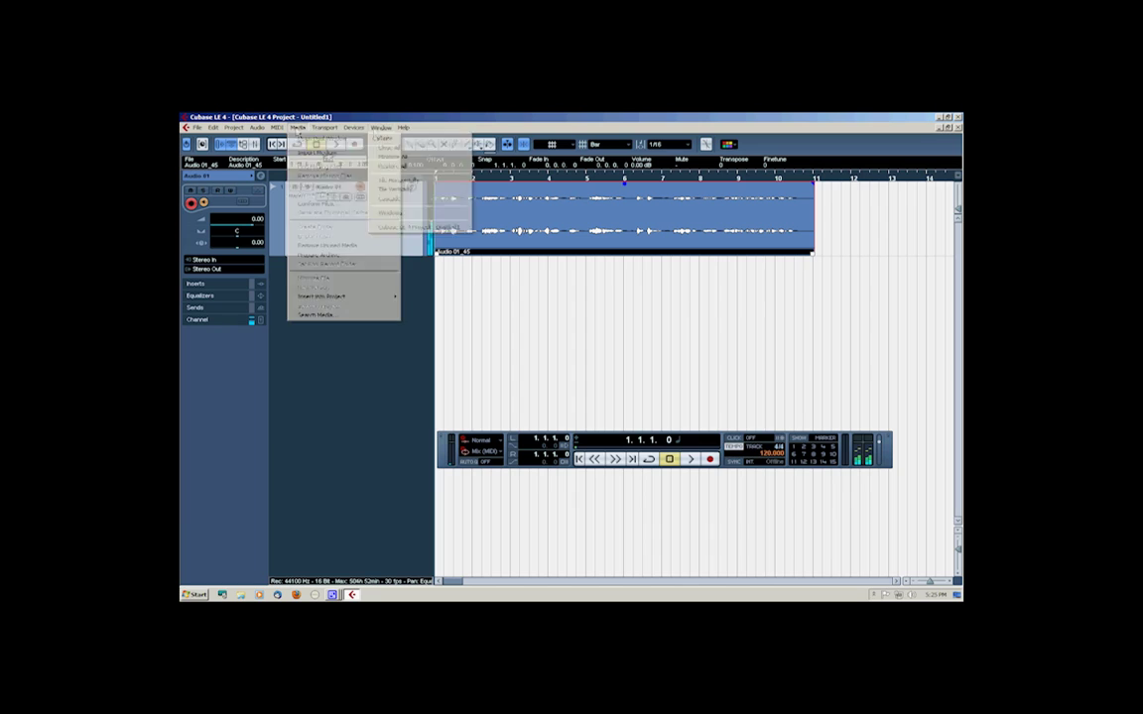
mouse_move(354, 128)
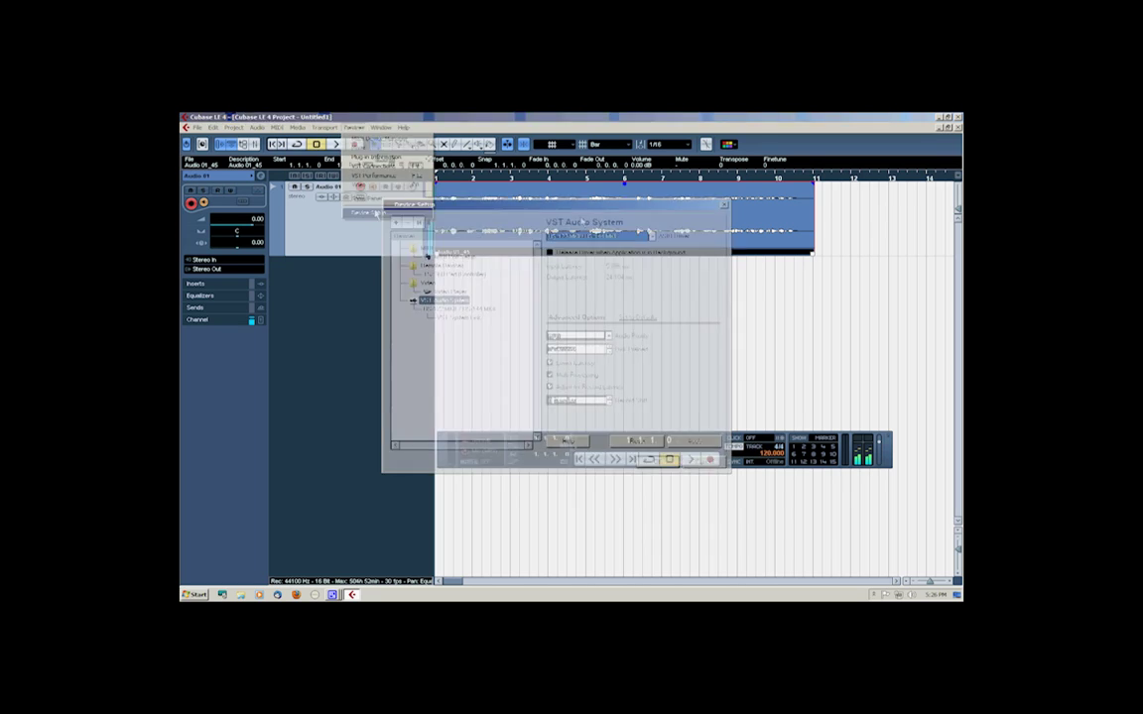
left_click(375, 213)
left_click(611, 237)
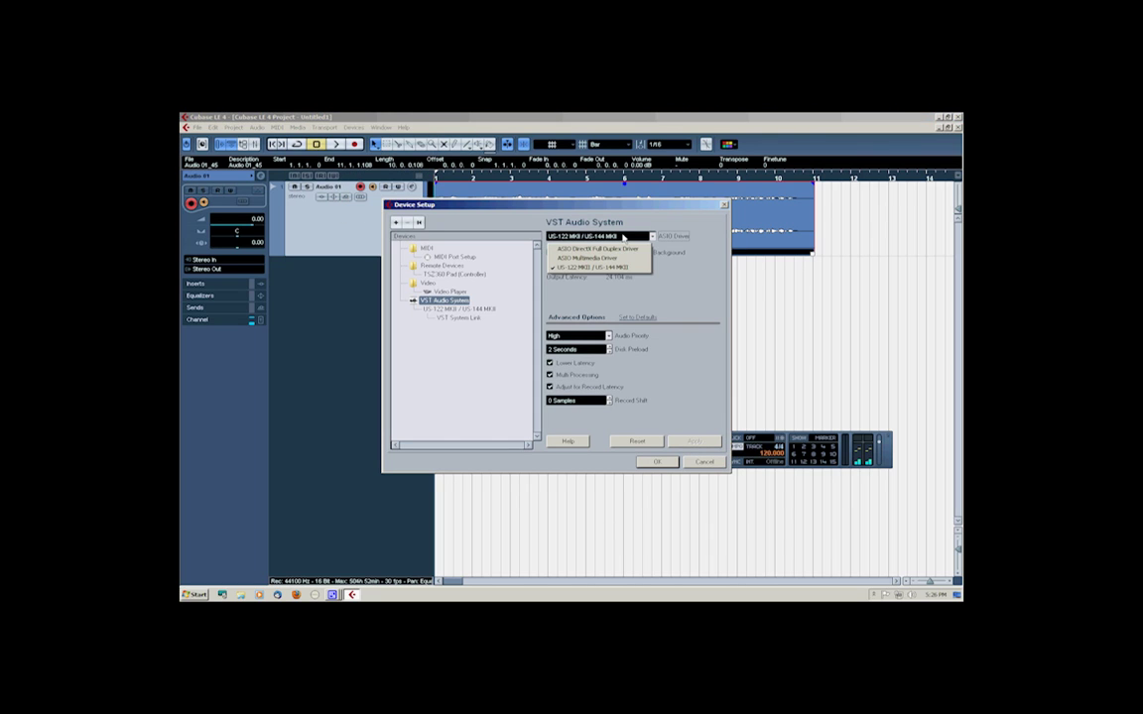
left_click(619, 249)
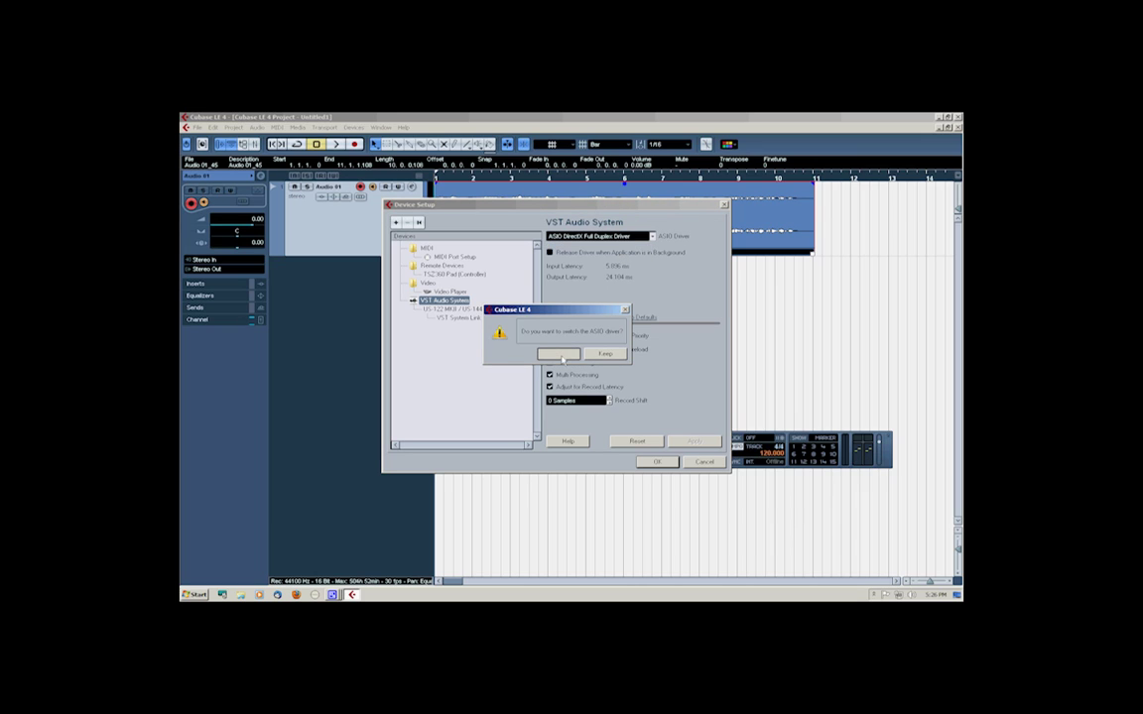
left_click(560, 354)
left_click(653, 463)
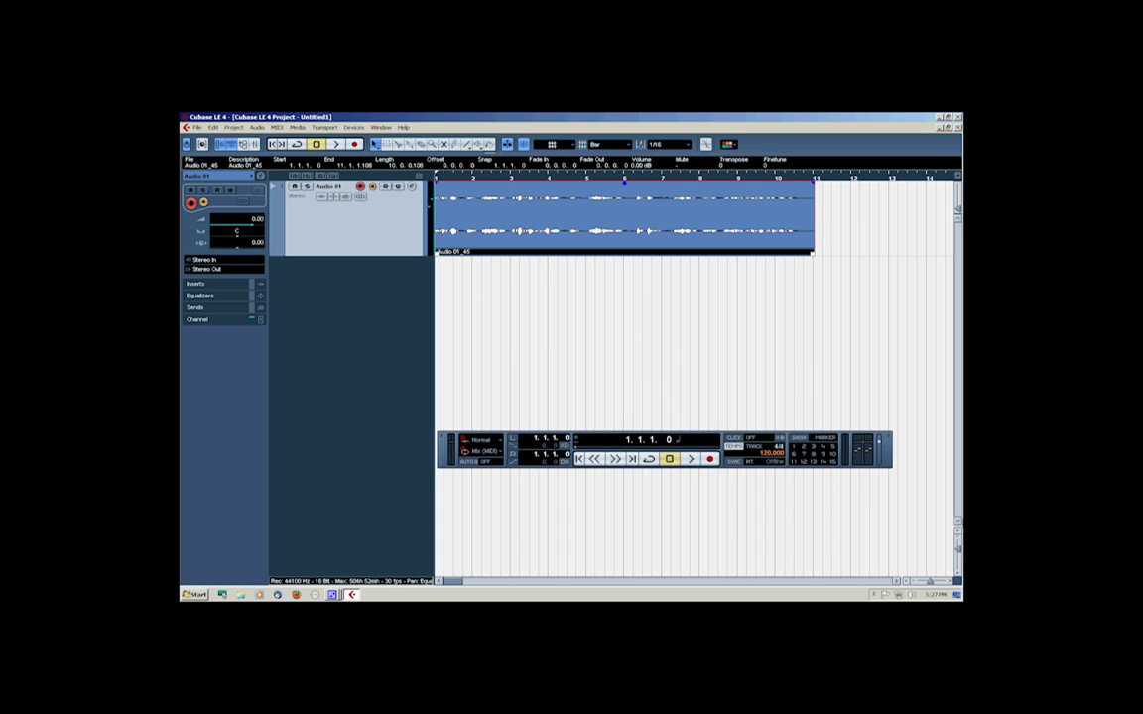
- Enlarge the Audio 01 track vertically, turn off its input monitoring, play the recording for a few bars, and return to bar 1
key("shift+h")
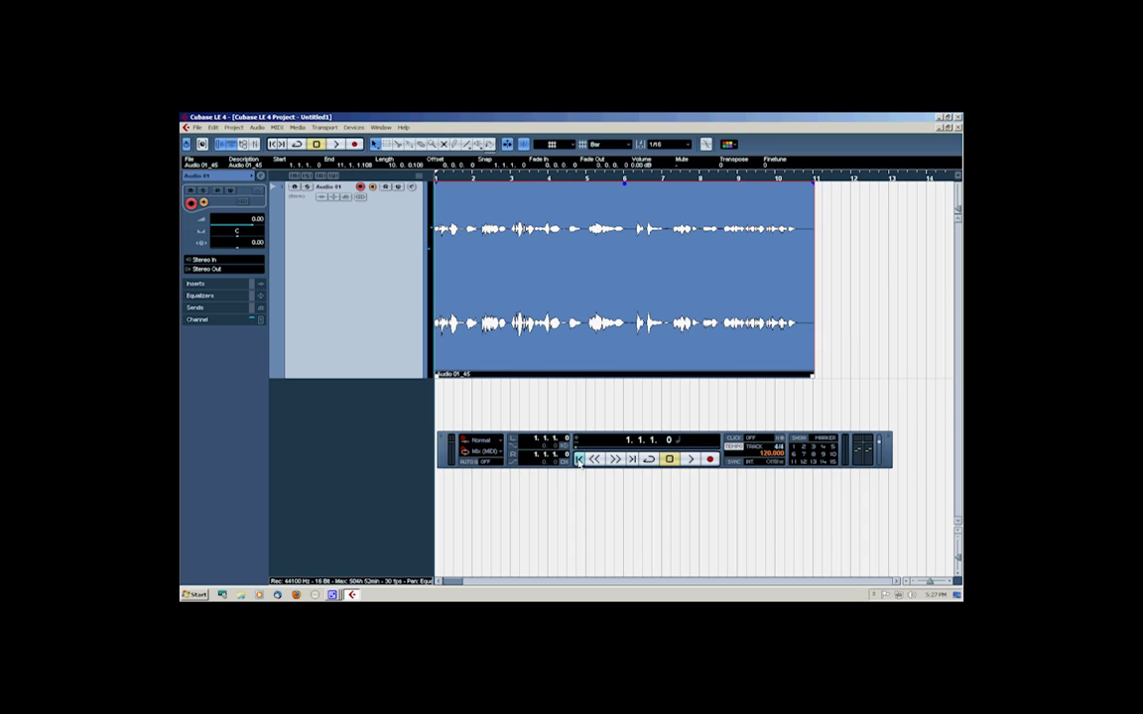
left_click(375, 188)
key("space")
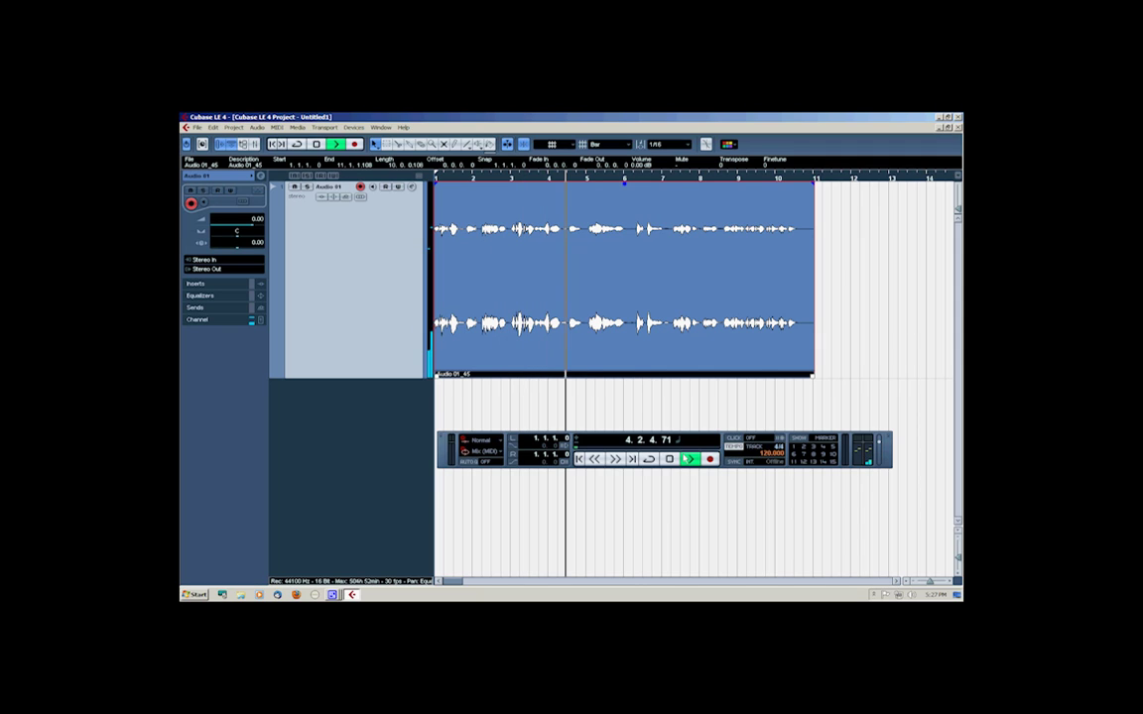
left_click(670, 459)
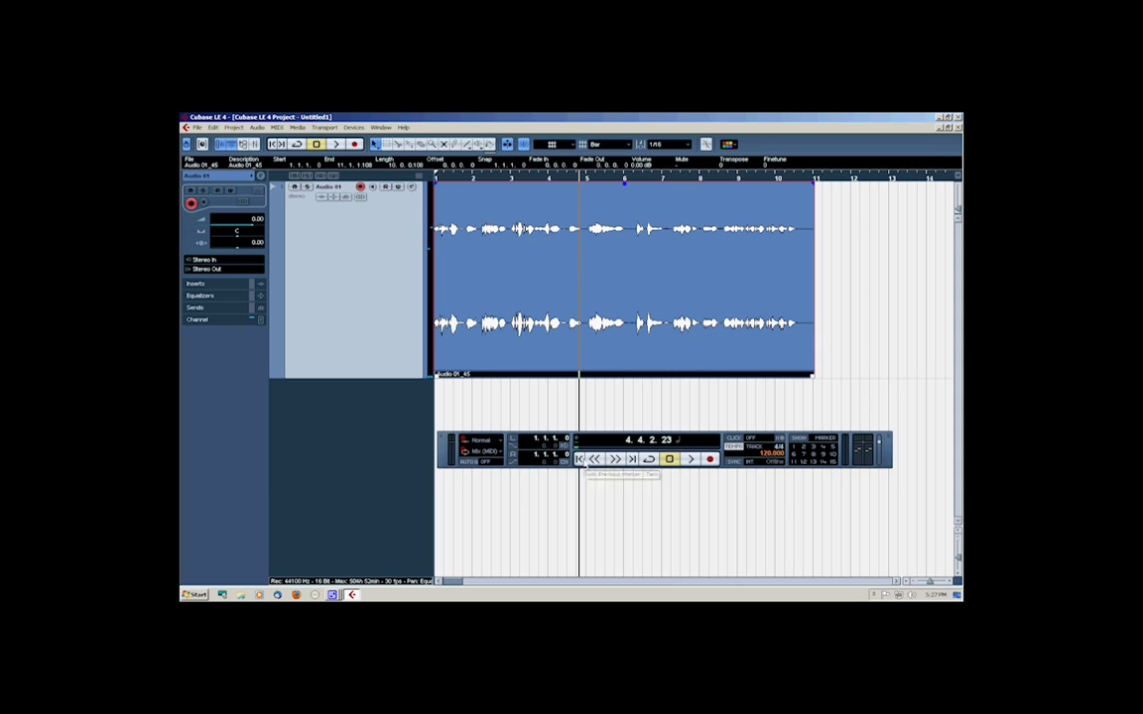
left_click(581, 459)
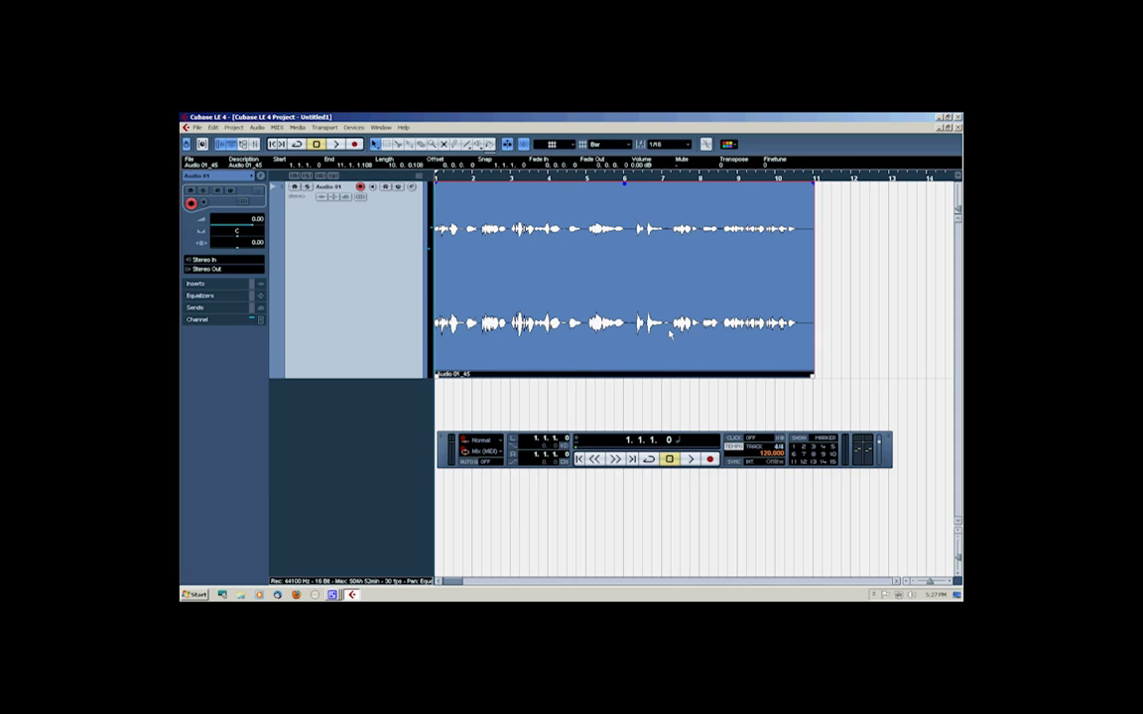
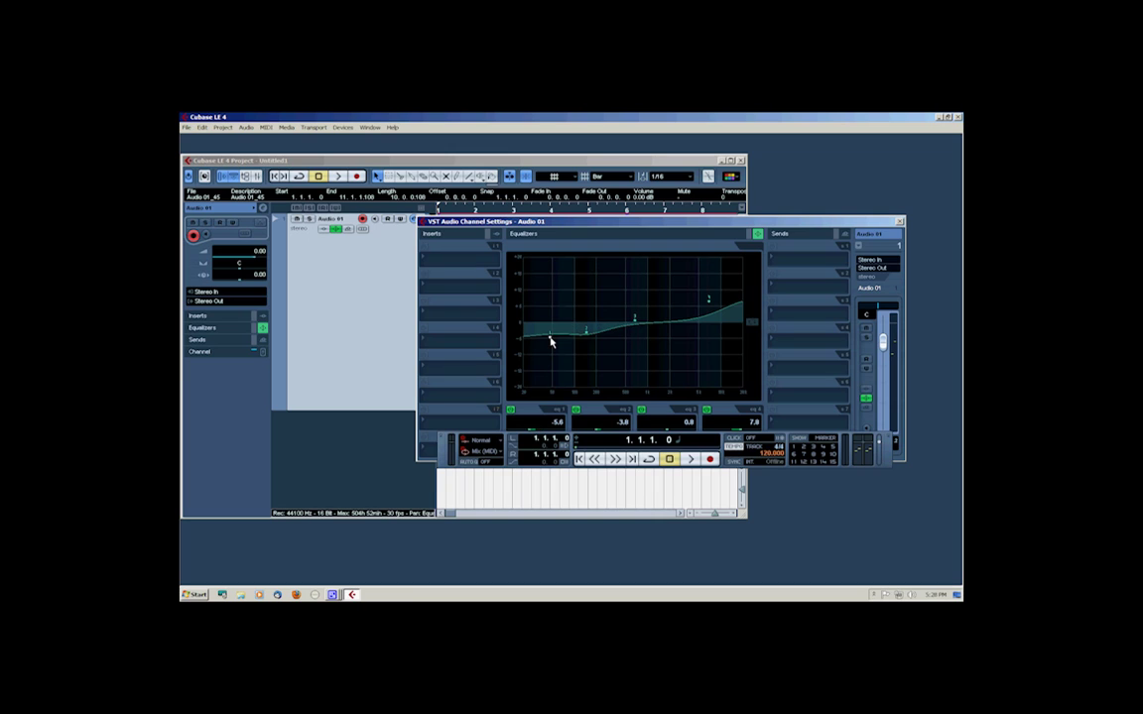
- Load the Tranceformer modulation effect from the earlier VST plug-ins into Audio 01's first insert slot
left_click(462, 258)
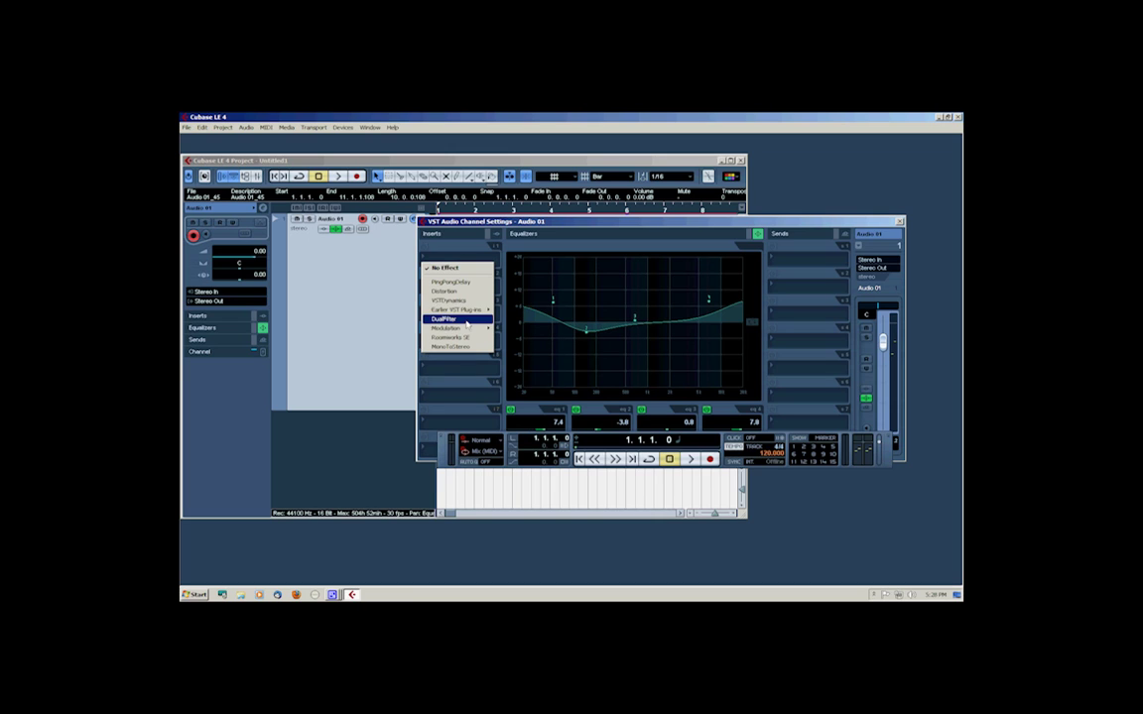
mouse_move(467, 328)
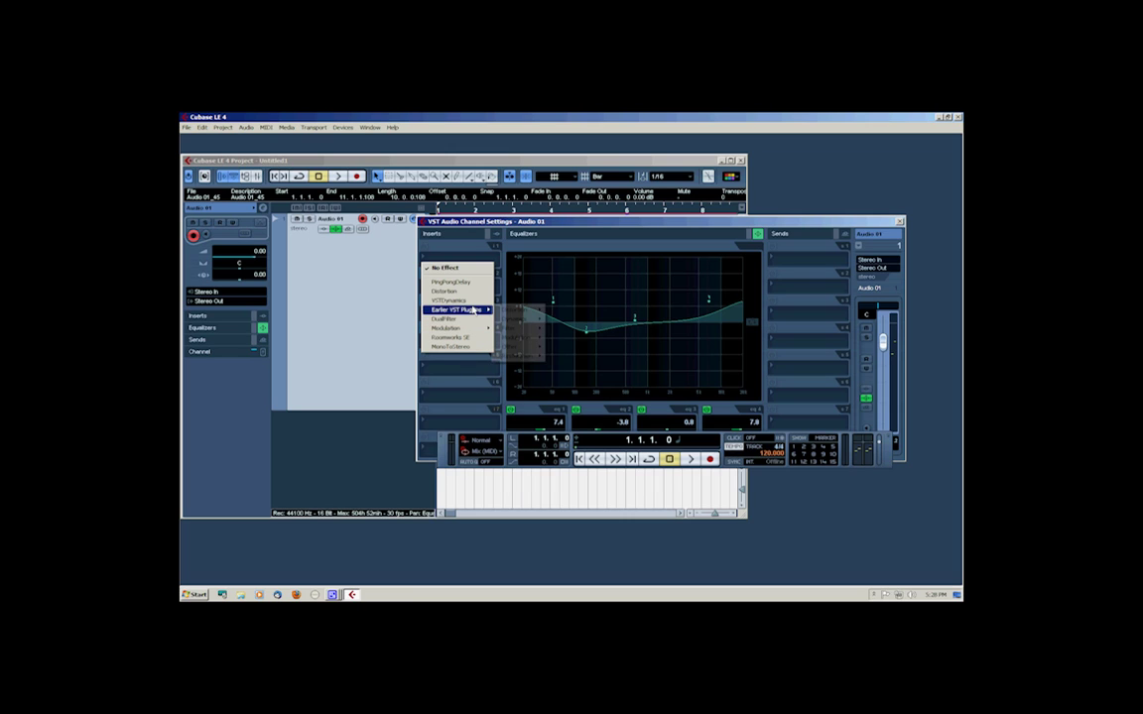
mouse_move(517, 340)
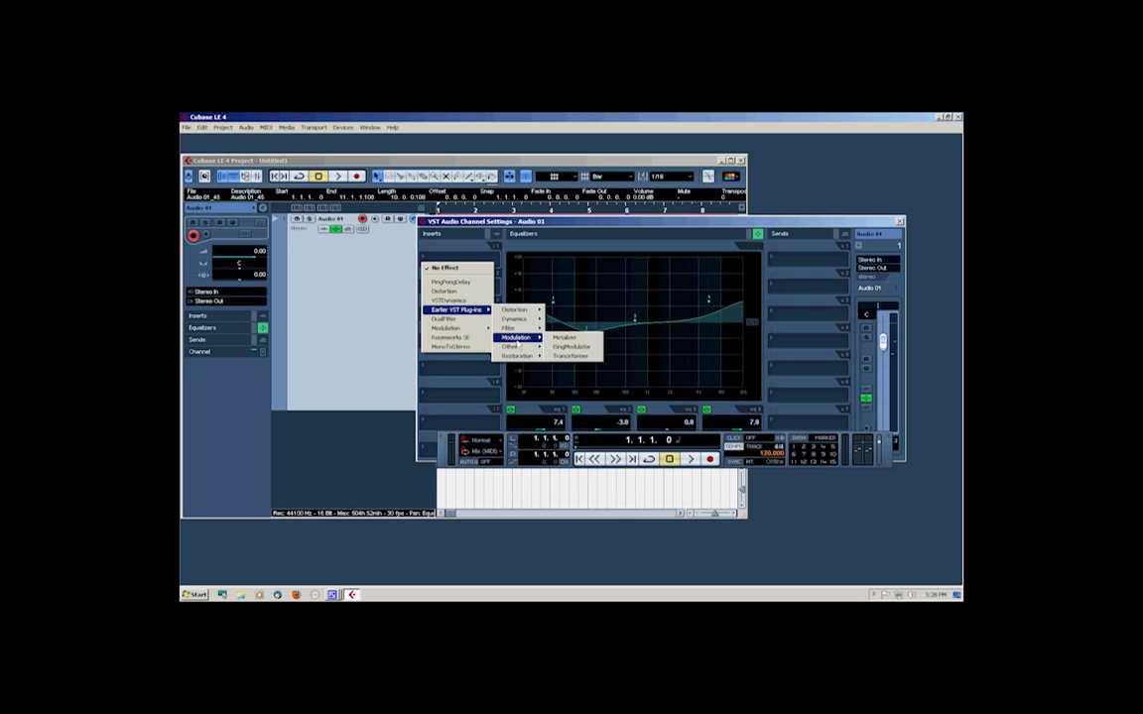
left_click(565, 355)
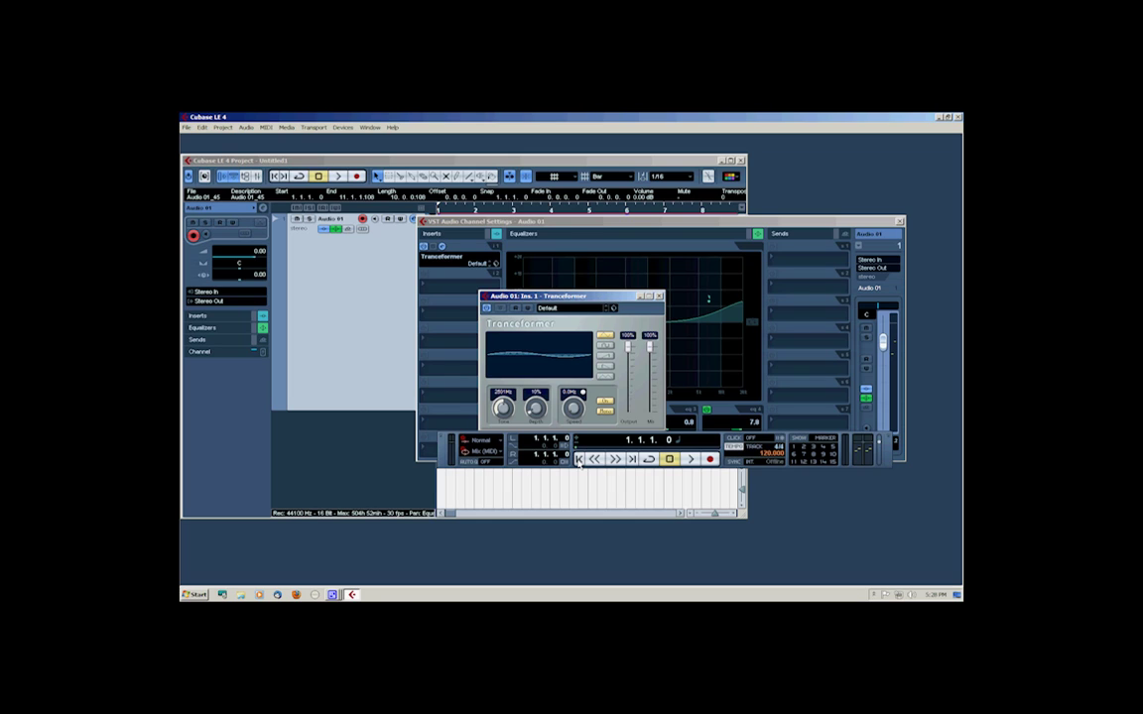
- Play the track through the effect, raise the Audio 01 channel volume to about 4.07 dB, and stop playback around bar 7
left_click(692, 460)
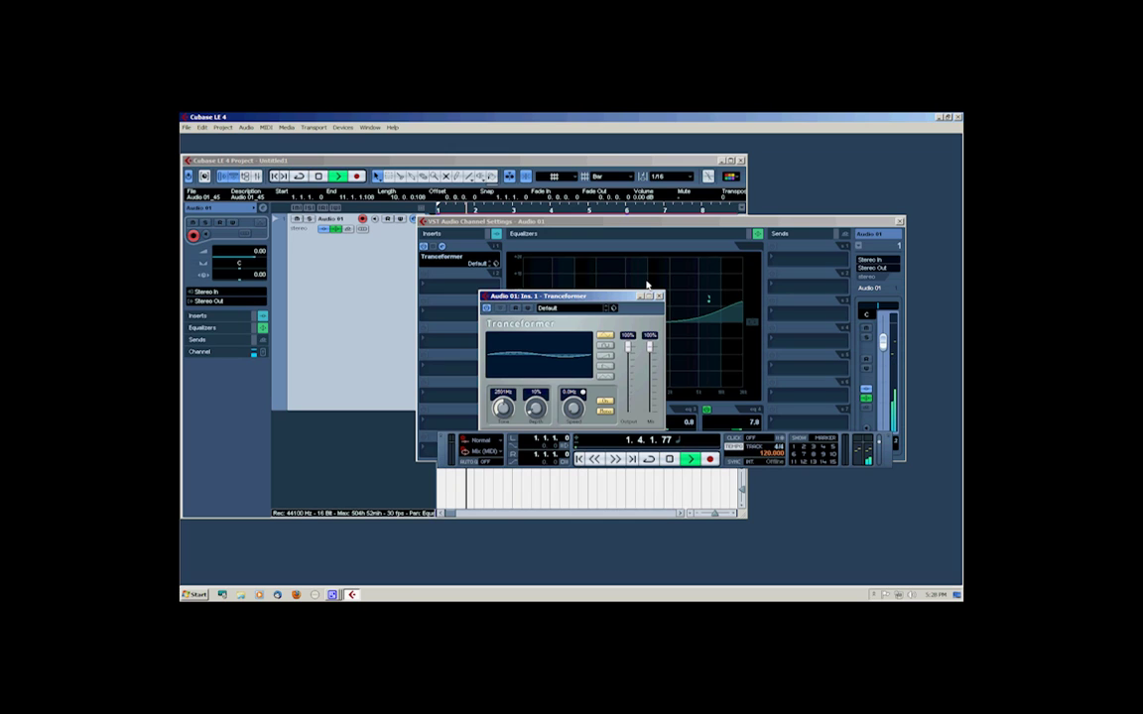
left_click_drag(883, 340, 883, 327)
left_click(648, 485)
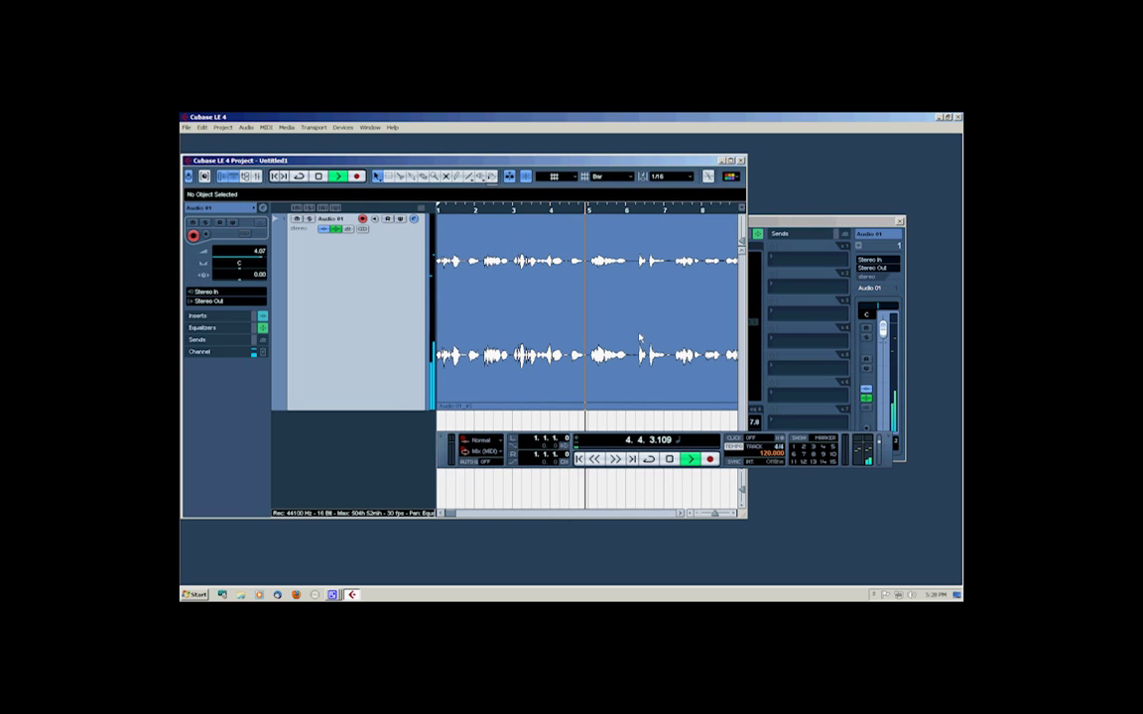
left_click(670, 459)
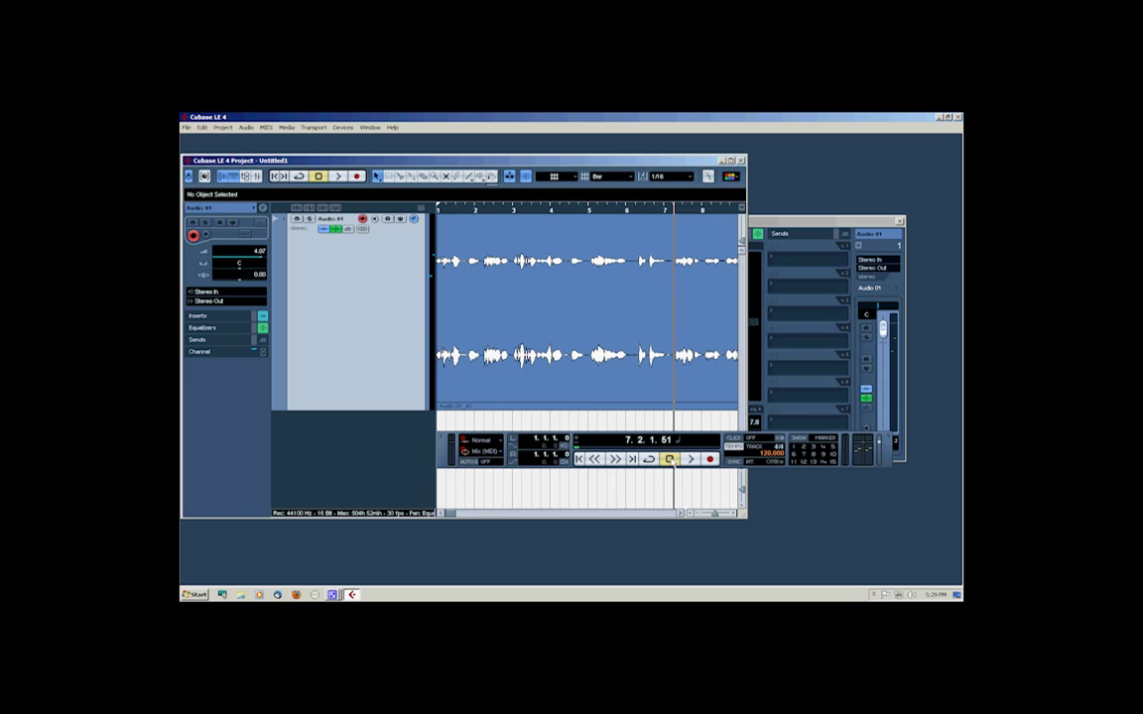
- Bring the Audio 01 channel settings window to the front and move it so its full equalizer section shows
left_click(816, 230)
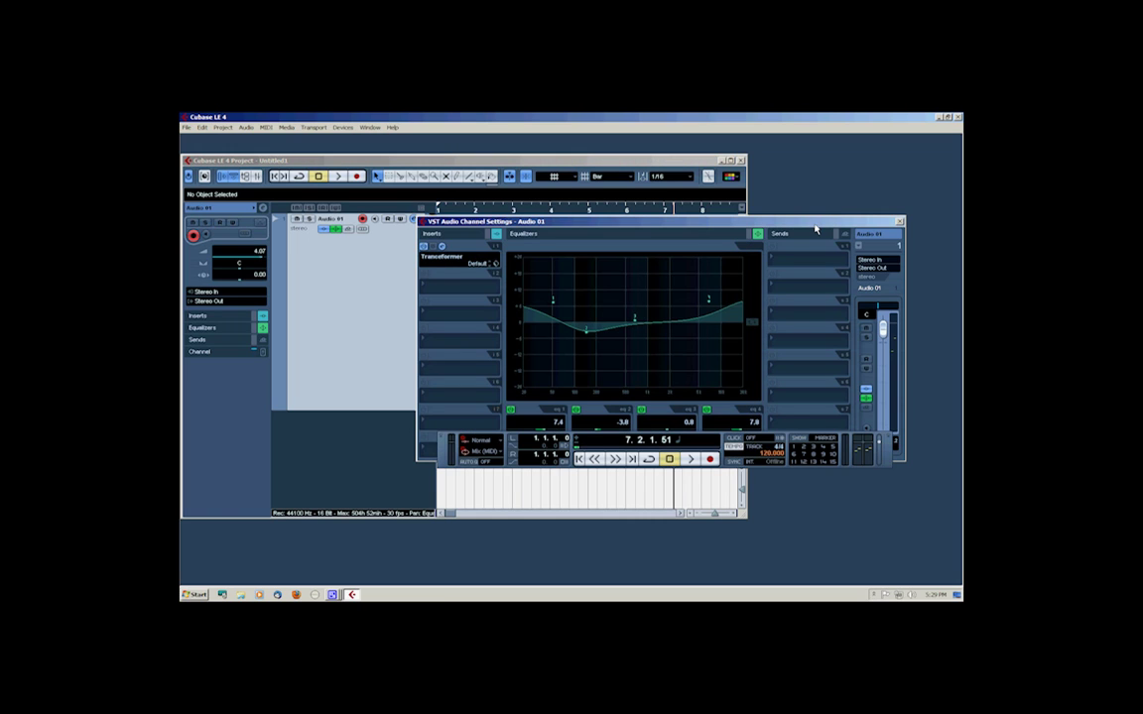
left_click_drag(647, 227, 784, 321)
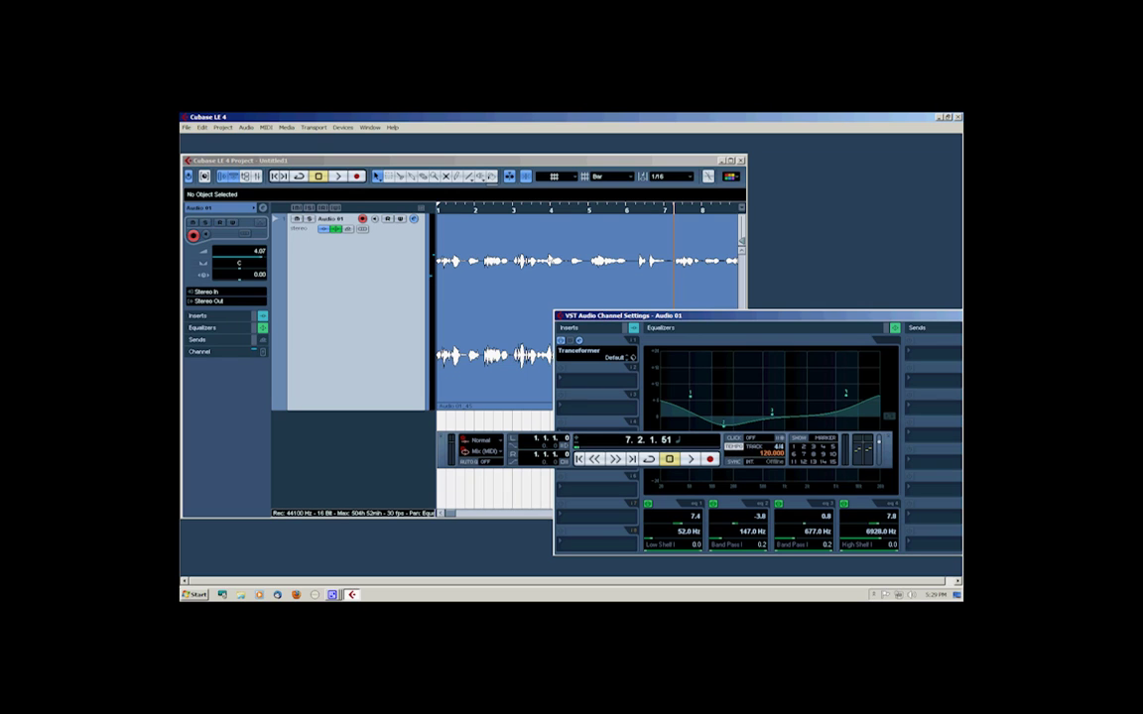
left_click(332, 594)
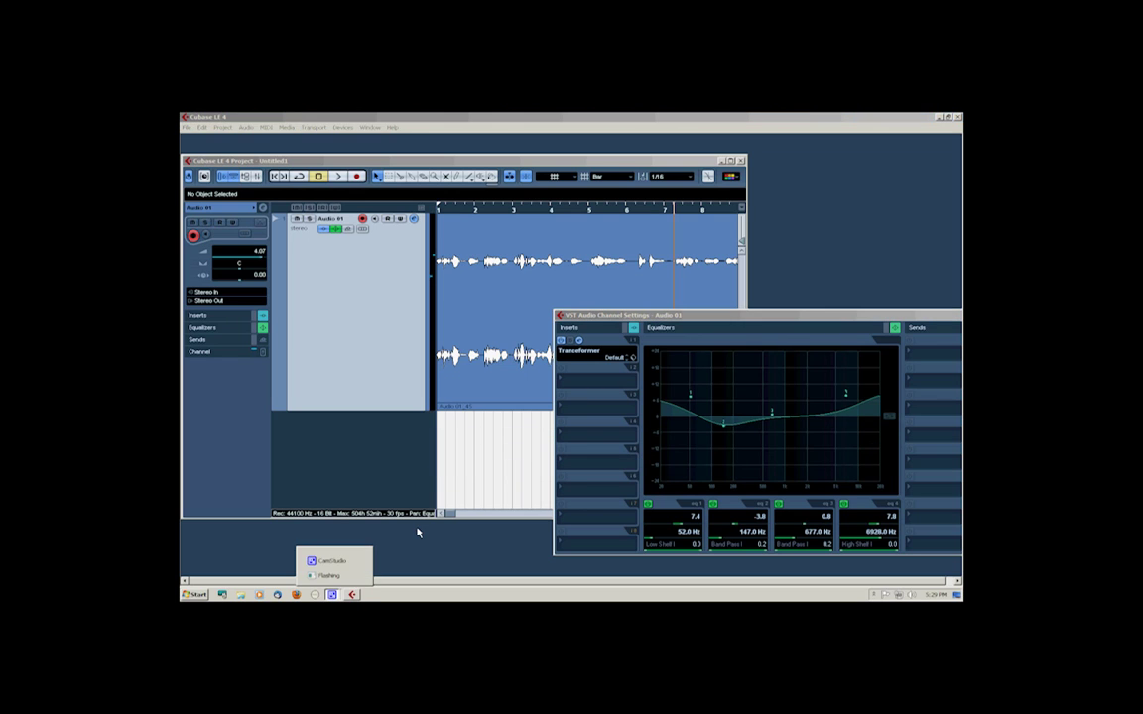